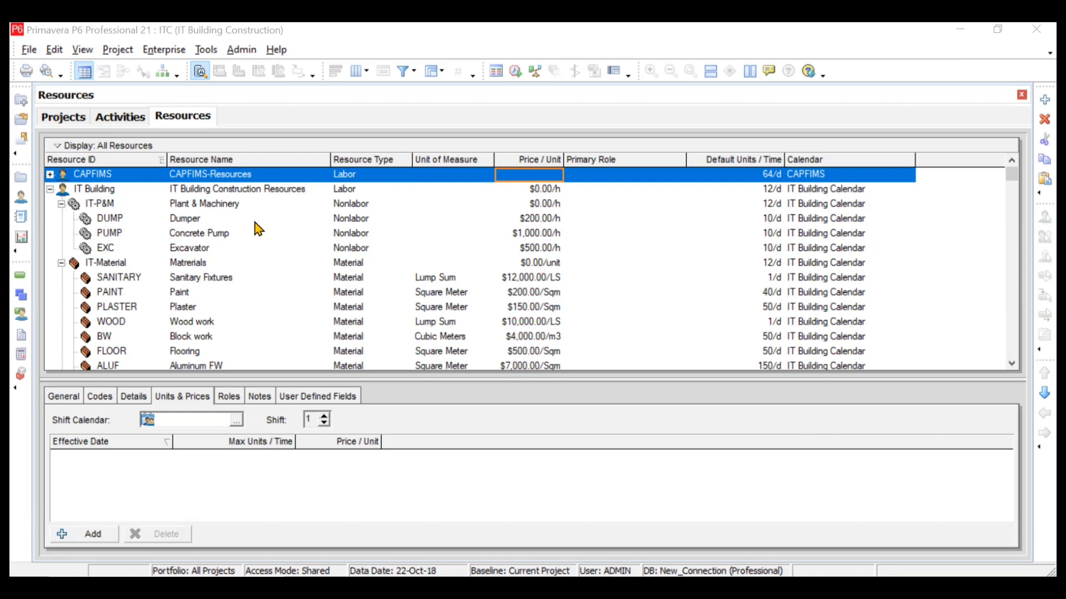
Step: Review the Plant & Machinery, Materials and Manpower resource groups under IT Building, including the primary roles of the staff
{"action": "left_click", "coordinate": [226, 207]}
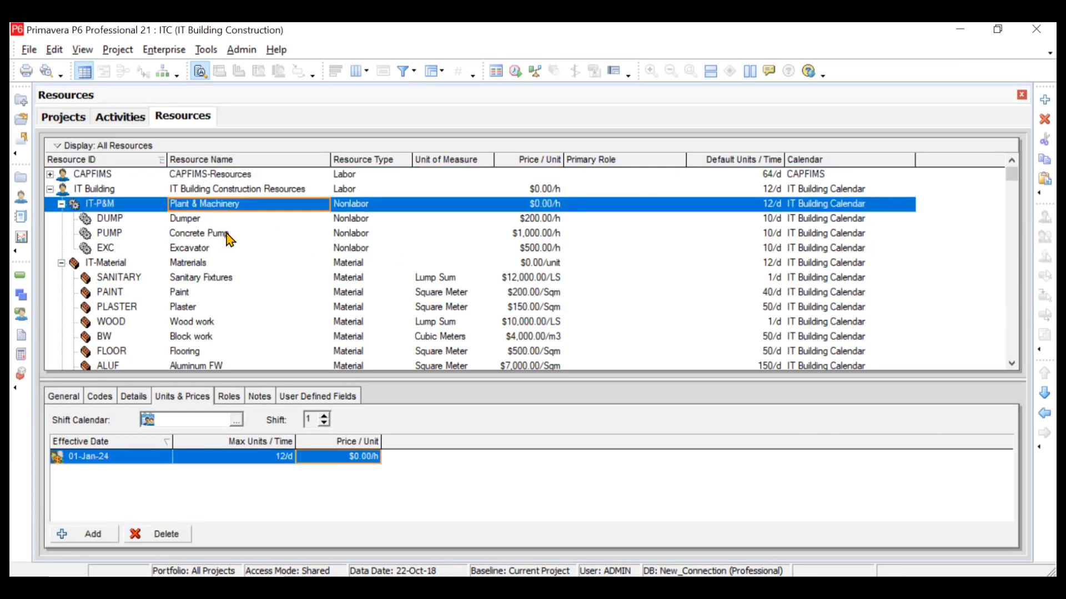
{"action": "left_click", "coordinate": [225, 249]}
{"action": "left_click", "coordinate": [220, 262]}
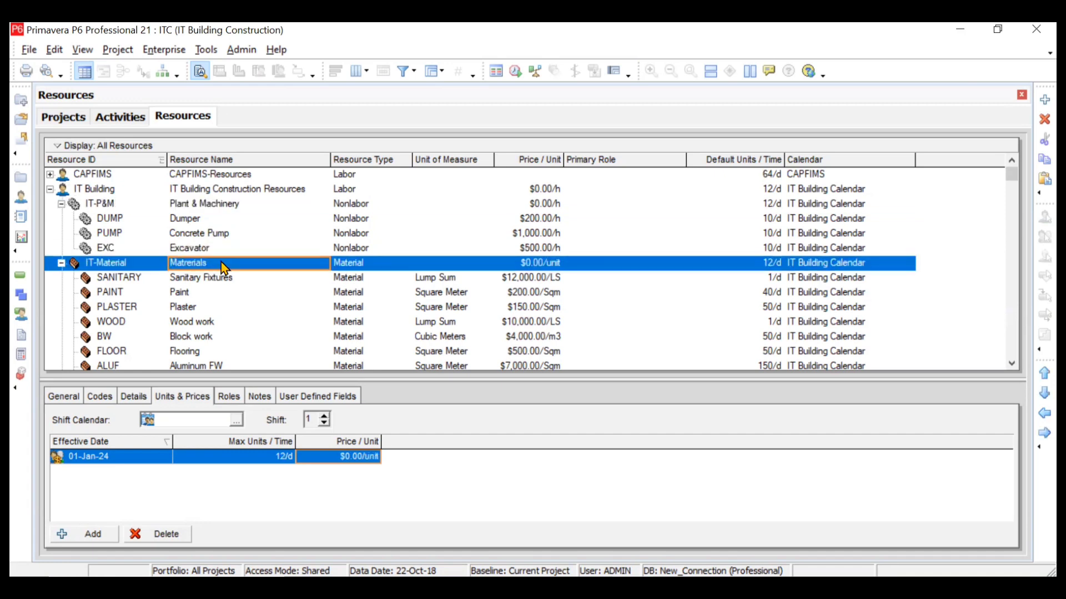
{"action": "scroll", "coordinate": [304, 302], "scroll_direction": "down", "scroll_amount": 2}
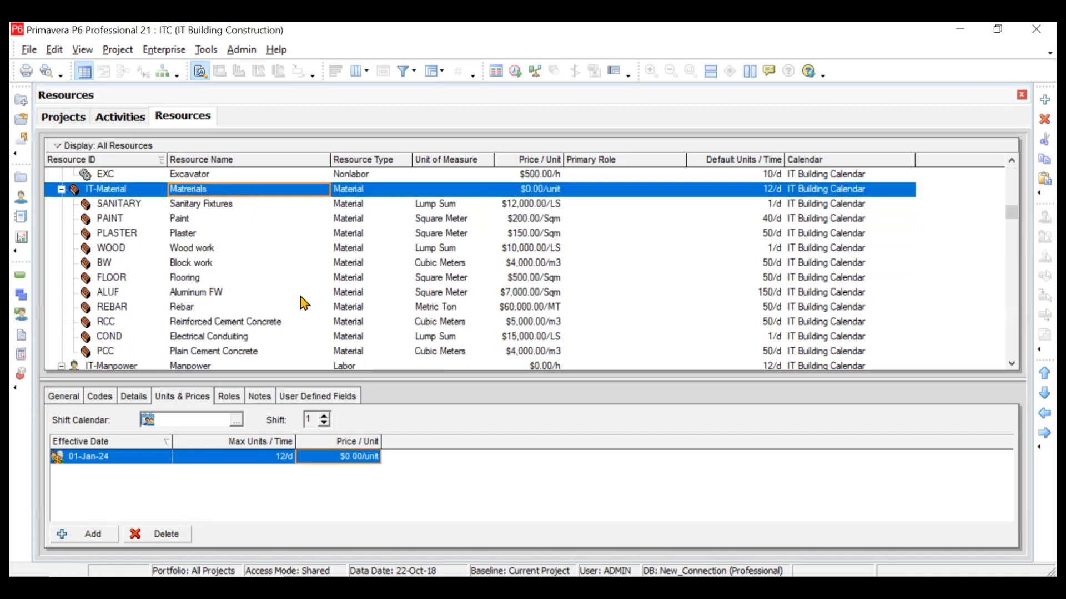
{"action": "scroll", "coordinate": [297, 280], "scroll_direction": "down", "scroll_amount": 3}
{"action": "scroll", "coordinate": [298, 279], "scroll_direction": "down", "scroll_amount": 1}
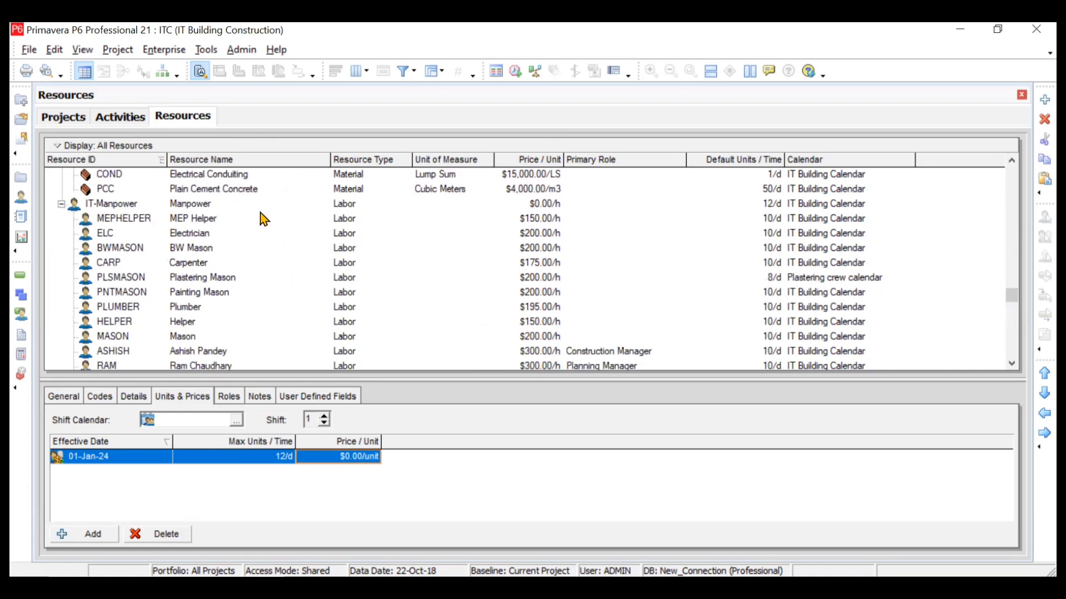
{"action": "left_click", "coordinate": [251, 204]}
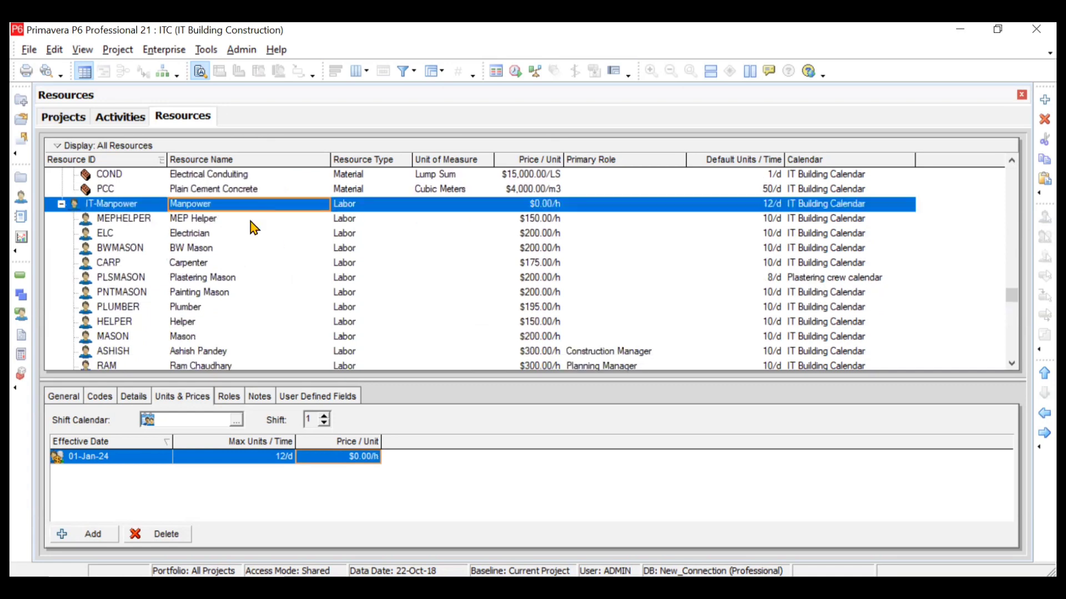
{"action": "scroll", "coordinate": [267, 321], "scroll_direction": "down", "scroll_amount": 3}
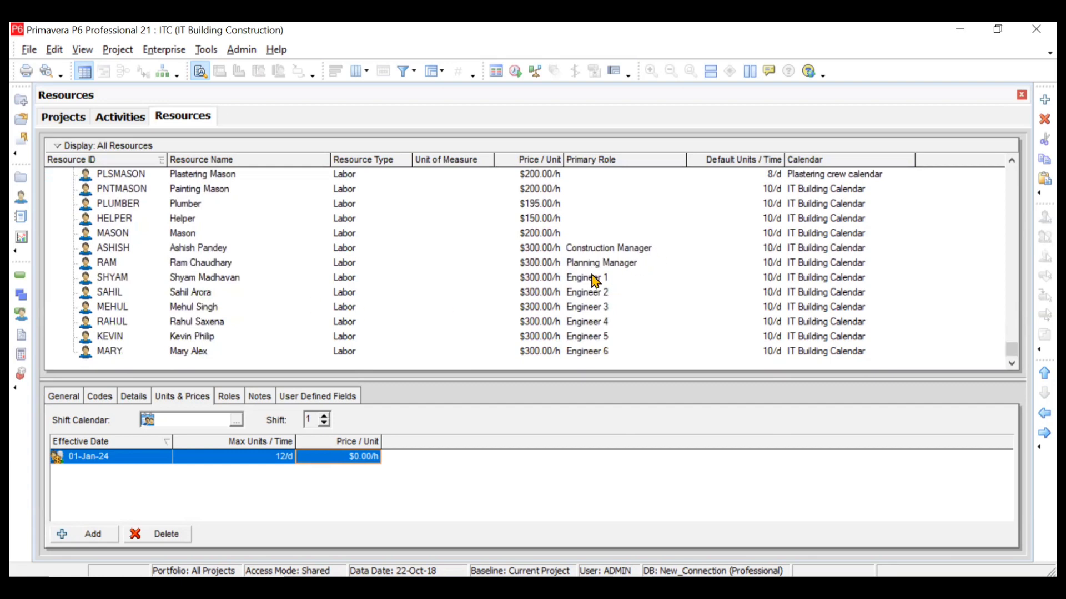
{"action": "scroll", "coordinate": [614, 267], "scroll_direction": "up", "scroll_amount": 3}
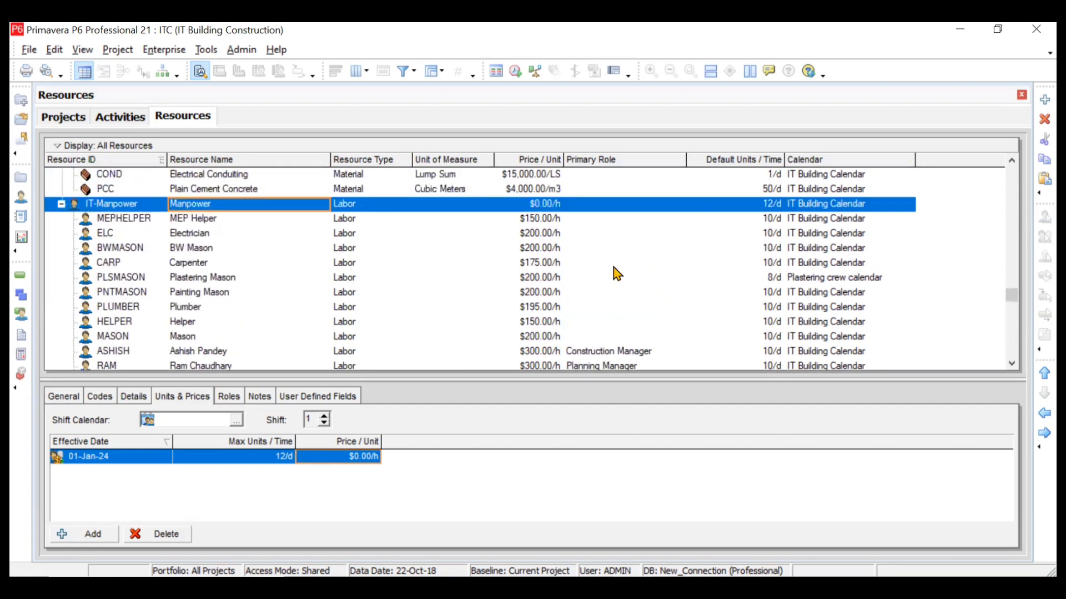
Step: Examine the materials' units of measure and the price per unit of the machinery, material and manpower resources
{"action": "scroll", "coordinate": [614, 268], "scroll_direction": "up", "scroll_amount": 8}
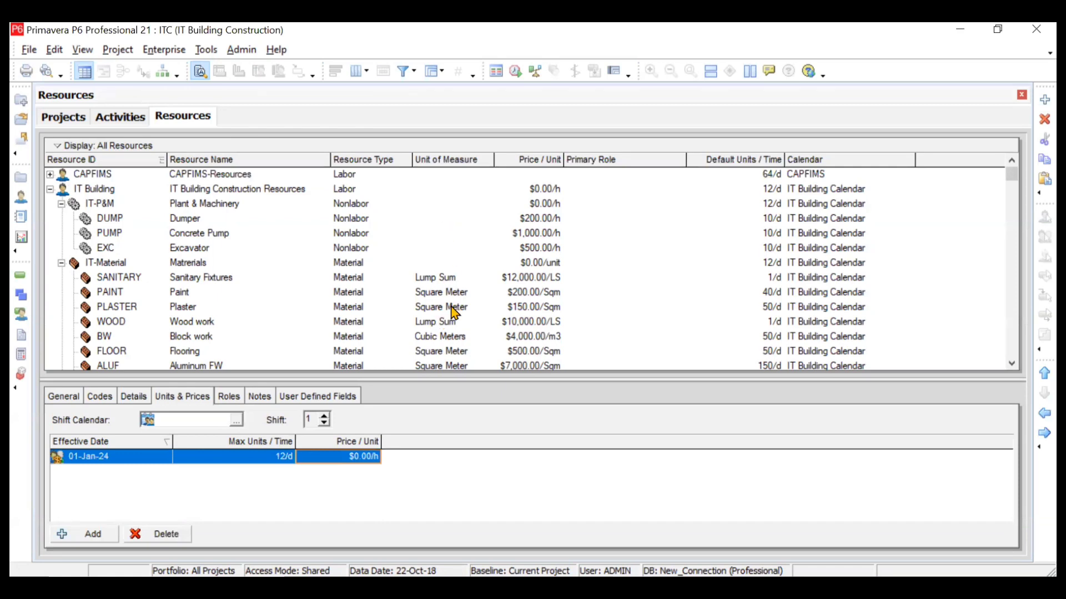
{"action": "scroll", "coordinate": [453, 291], "scroll_direction": "down", "scroll_amount": 3}
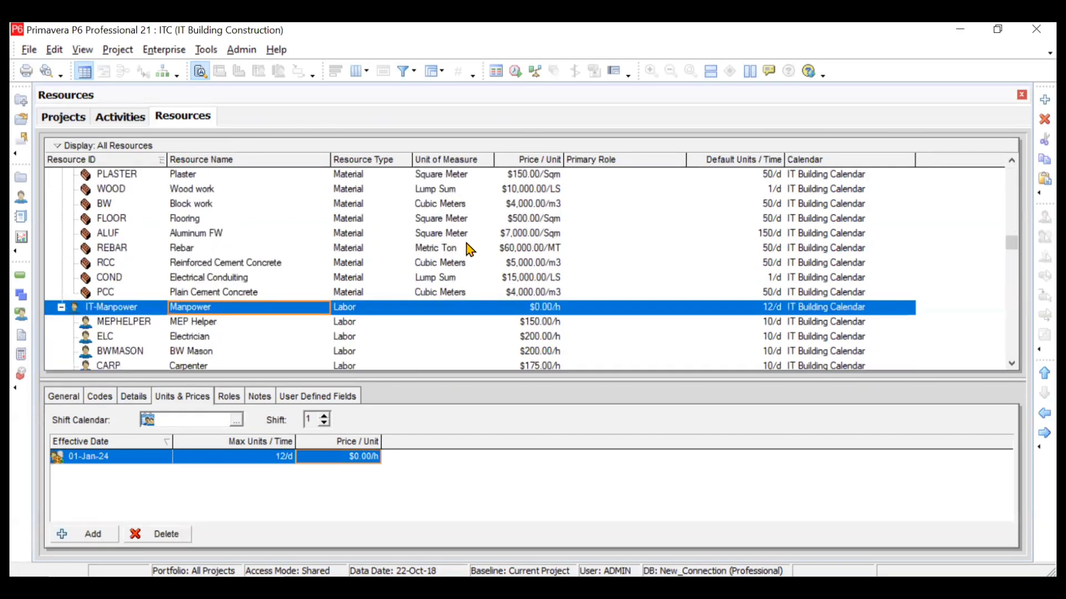
{"action": "scroll", "coordinate": [555, 198], "scroll_direction": "up", "scroll_amount": 2}
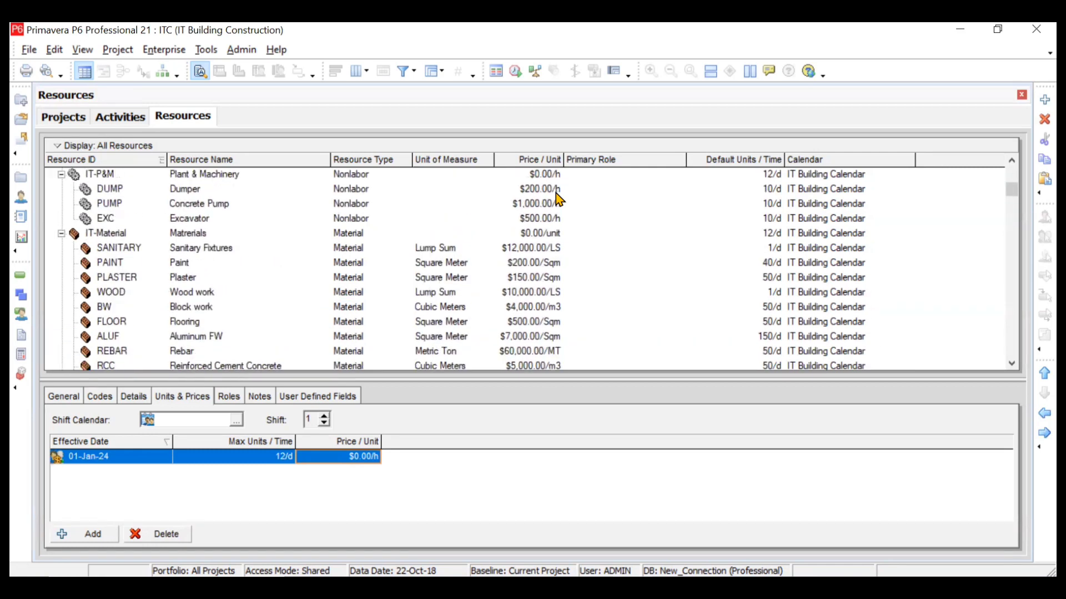
{"action": "scroll", "coordinate": [553, 232], "scroll_direction": "up", "scroll_amount": 1}
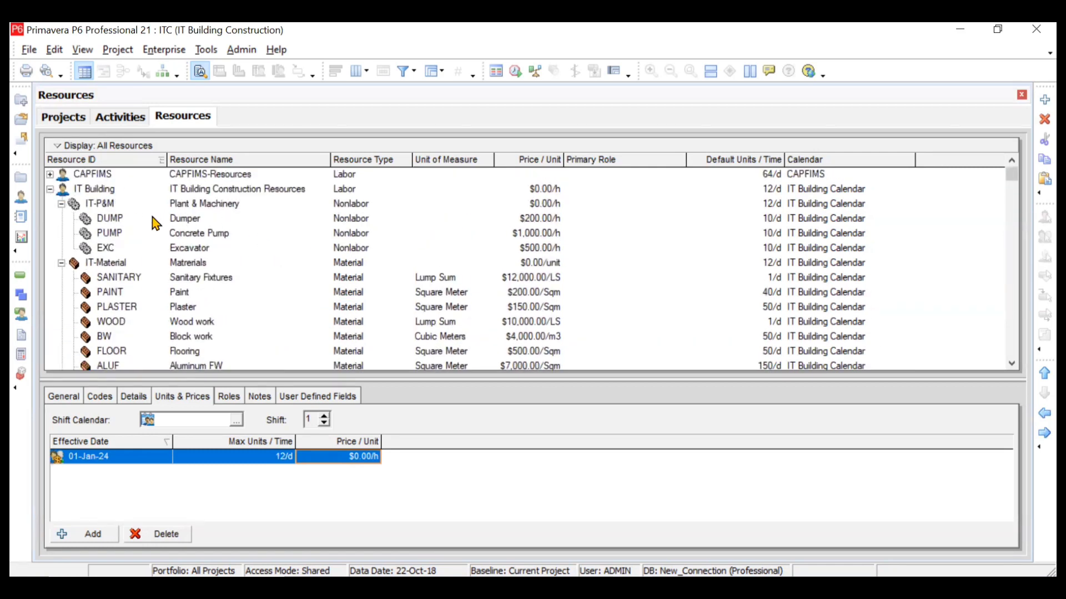
{"action": "left_click", "coordinate": [509, 220]}
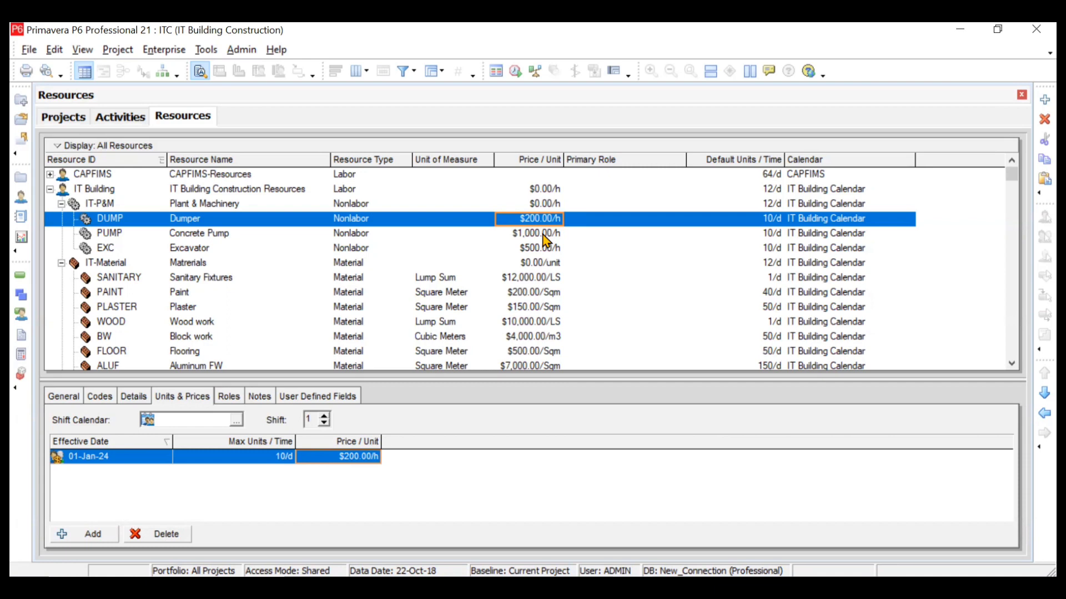
{"action": "scroll", "coordinate": [535, 293], "scroll_direction": "down", "scroll_amount": 2}
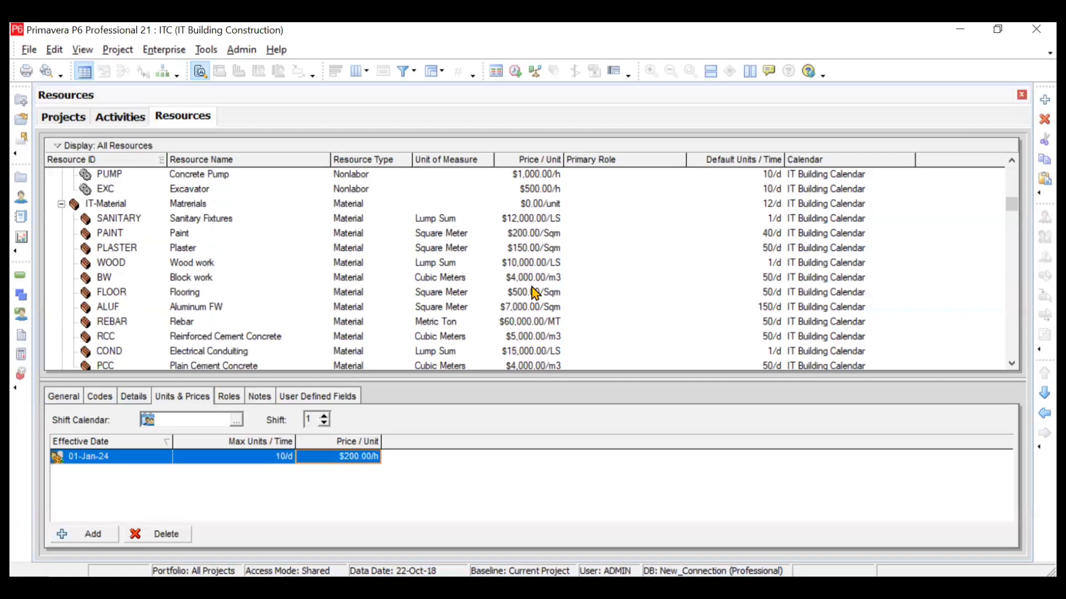
{"action": "left_click", "coordinate": [524, 235]}
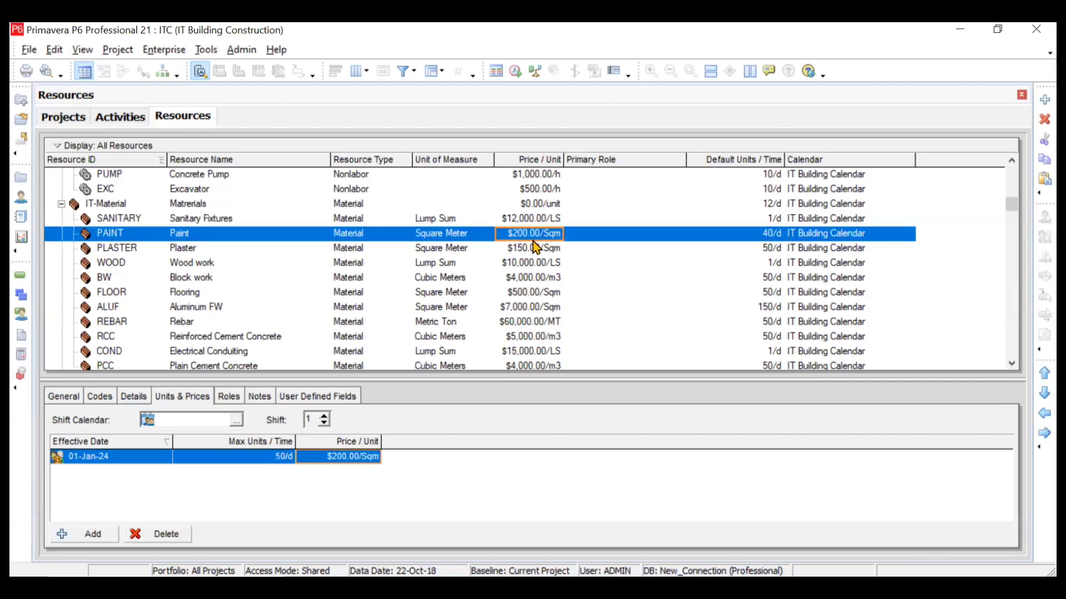
{"action": "scroll", "coordinate": [538, 280], "scroll_direction": "down", "scroll_amount": 2}
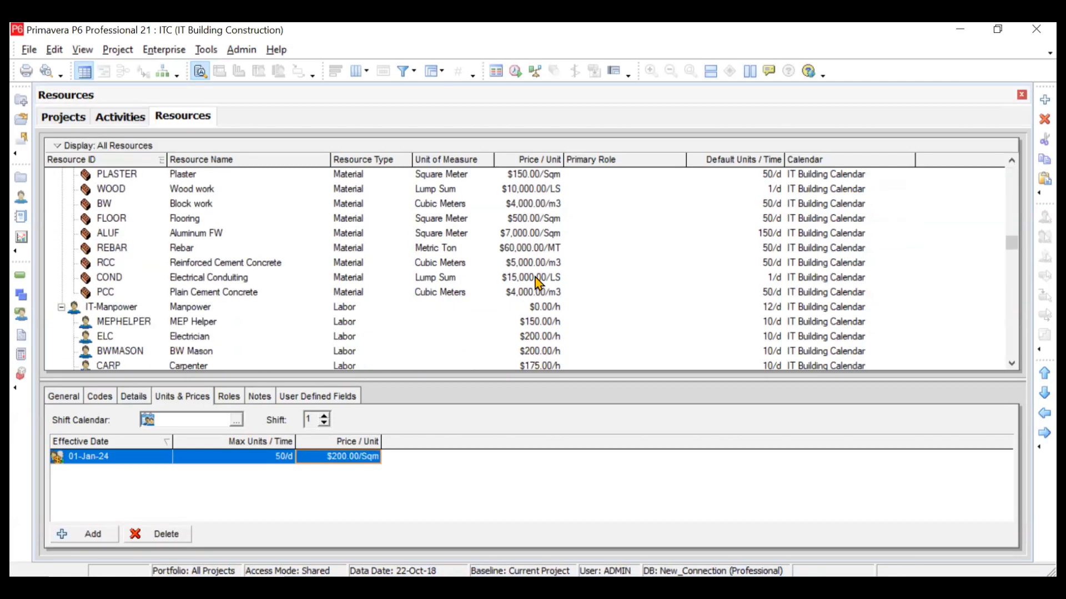
{"action": "left_click", "coordinate": [520, 252]}
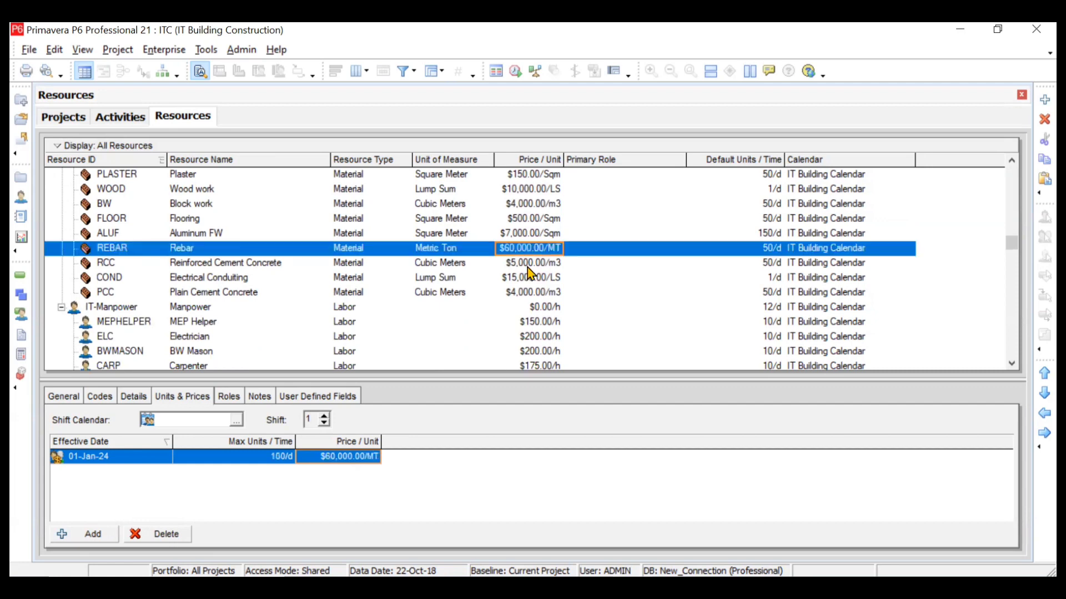
{"action": "scroll", "coordinate": [527, 267], "scroll_direction": "down", "scroll_amount": 3}
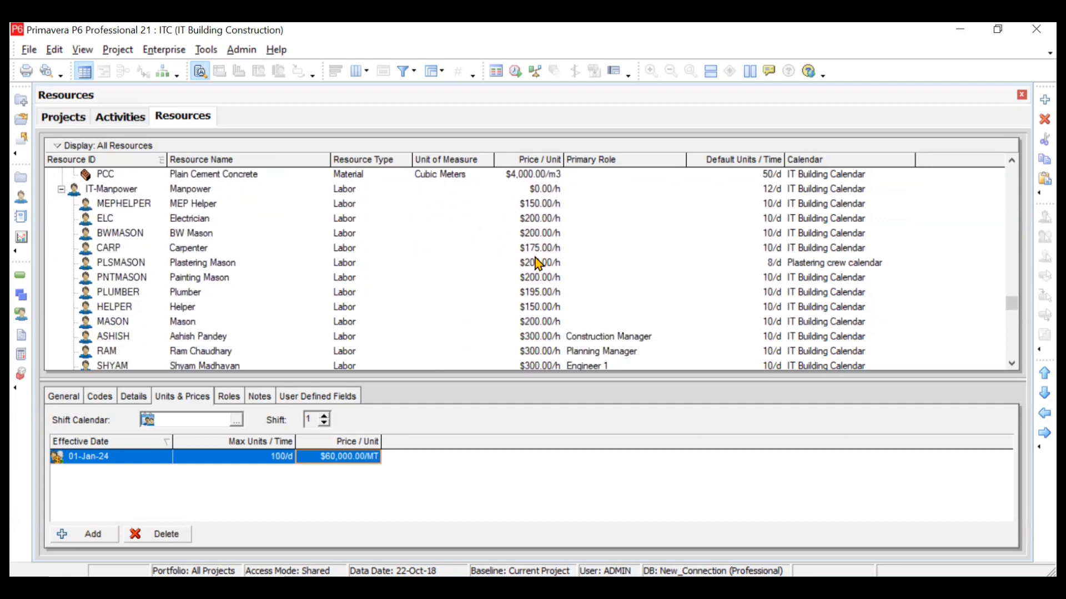
{"action": "left_click", "coordinate": [533, 232]}
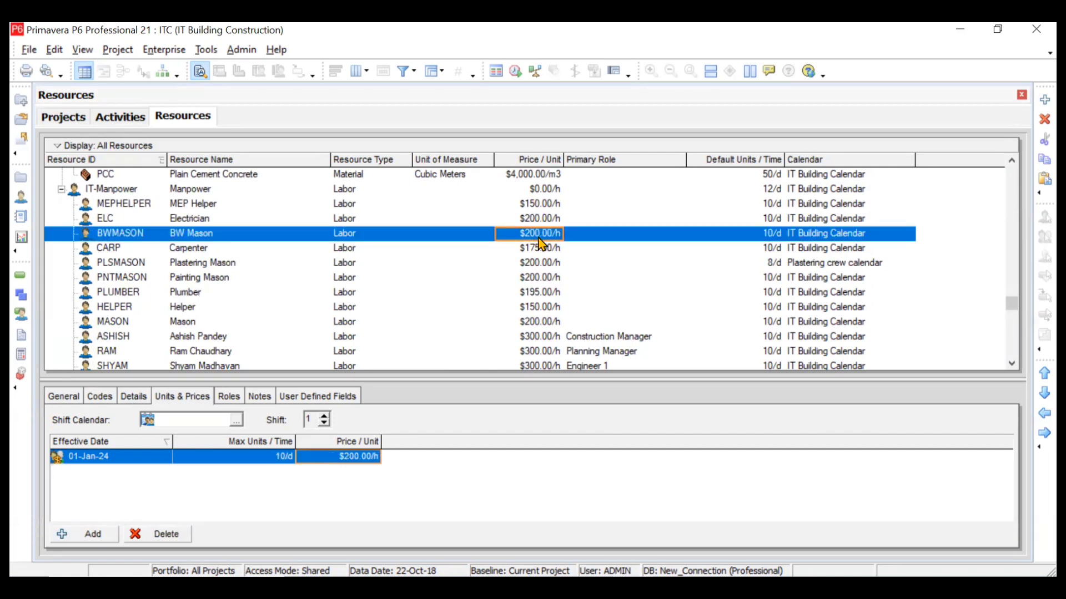
{"action": "scroll", "coordinate": [540, 243], "scroll_direction": "down", "scroll_amount": 2}
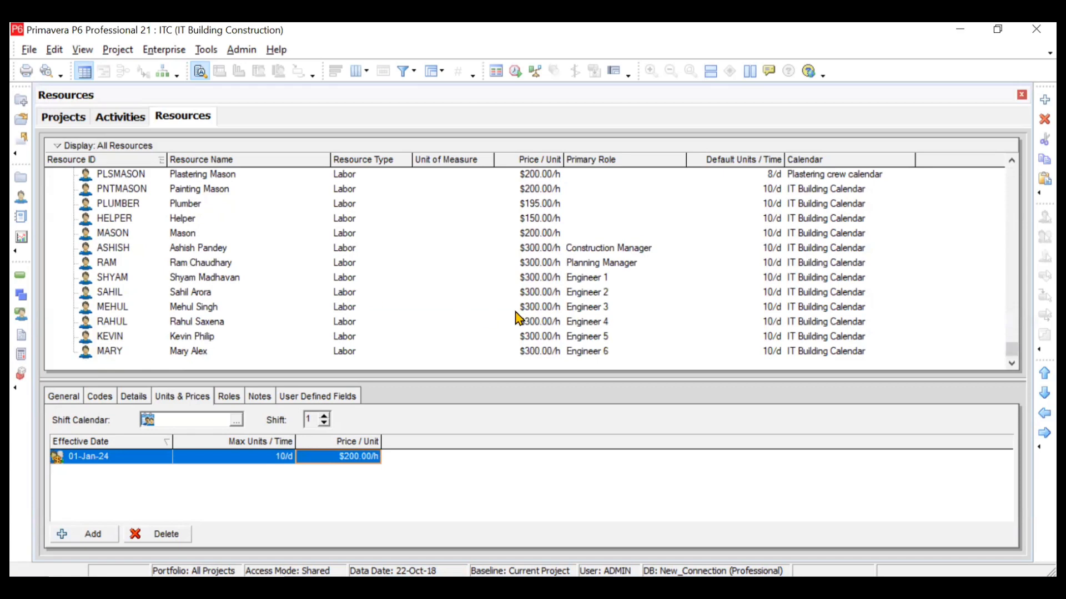
{"action": "left_click", "coordinate": [532, 310]}
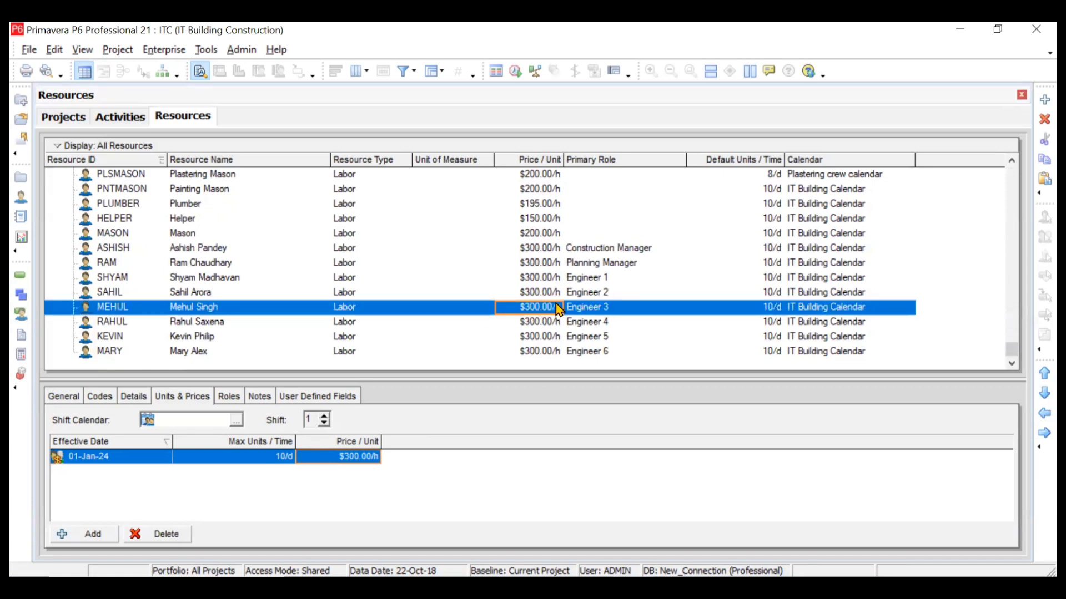
Step: Examine the default units per time of the machinery and material resources, including Excavator, Paint, Aluminum FW and Rebar
{"action": "scroll", "coordinate": [727, 238], "scroll_direction": "up", "scroll_amount": 3}
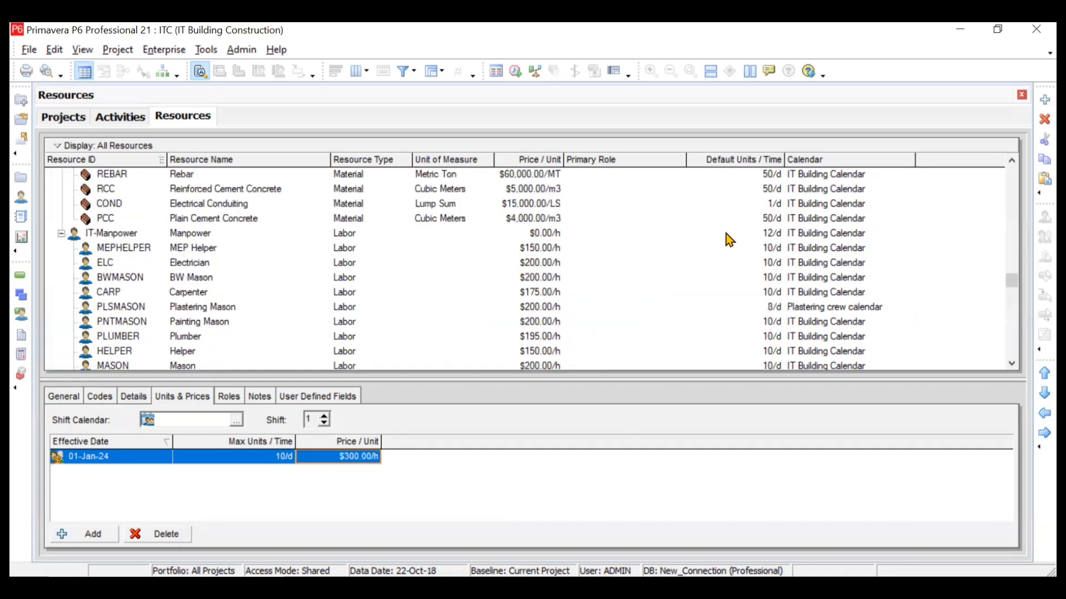
{"action": "scroll", "coordinate": [740, 237], "scroll_direction": "up", "scroll_amount": 2}
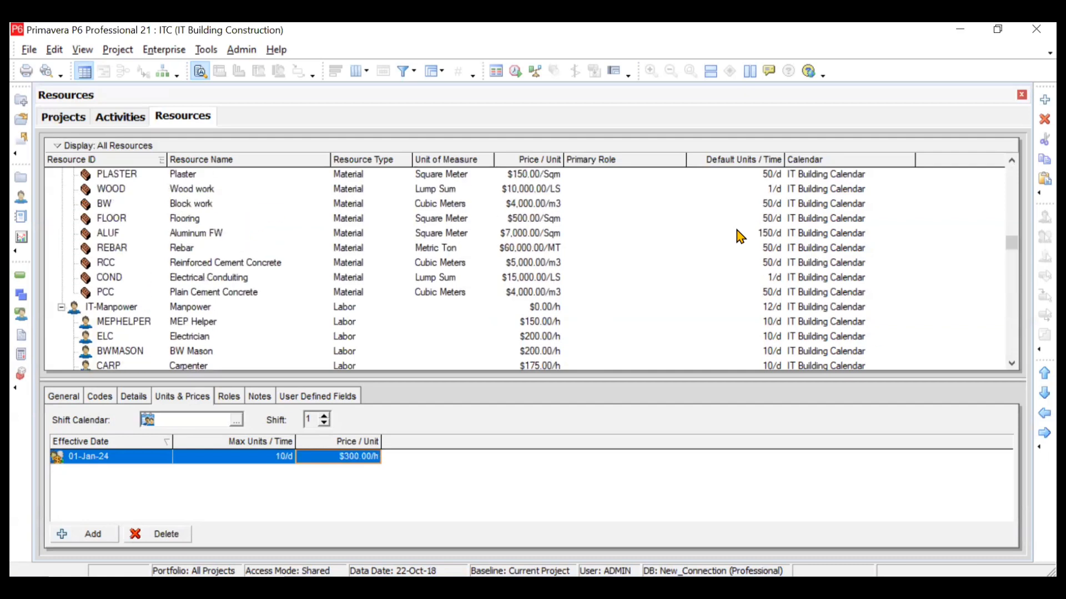
{"action": "scroll", "coordinate": [740, 237], "scroll_direction": "up", "scroll_amount": 2}
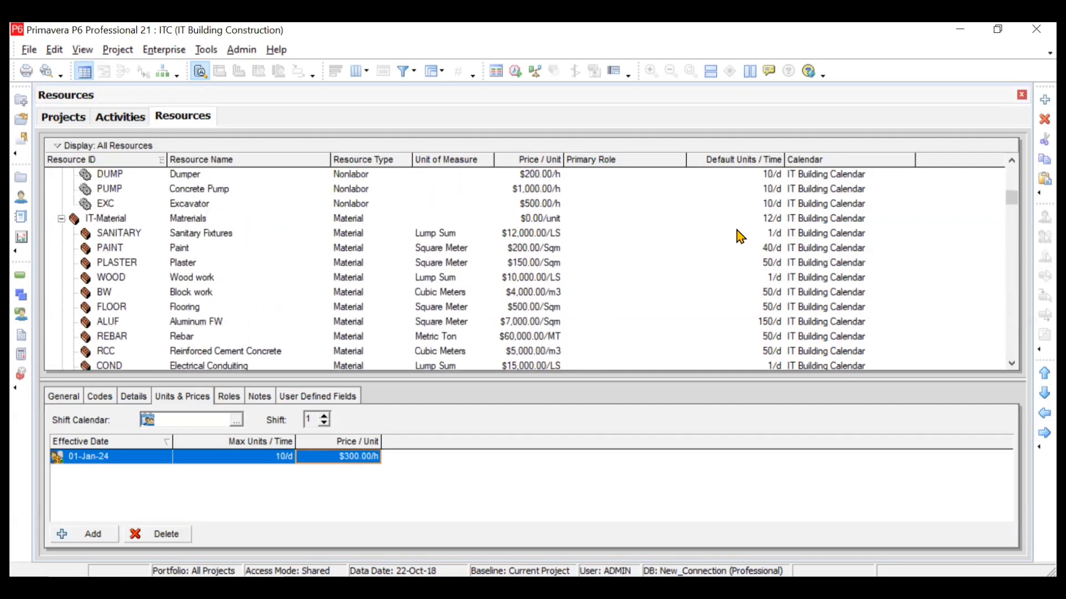
{"action": "scroll", "coordinate": [744, 239], "scroll_direction": "up", "scroll_amount": 1}
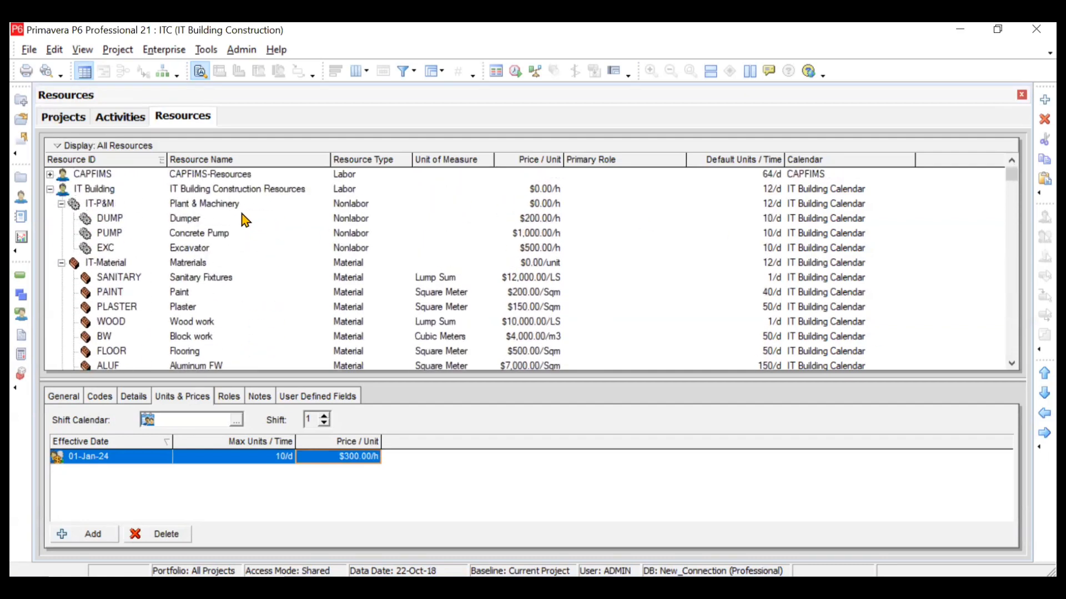
{"action": "left_click", "coordinate": [772, 220]}
{"action": "left_click", "coordinate": [772, 250]}
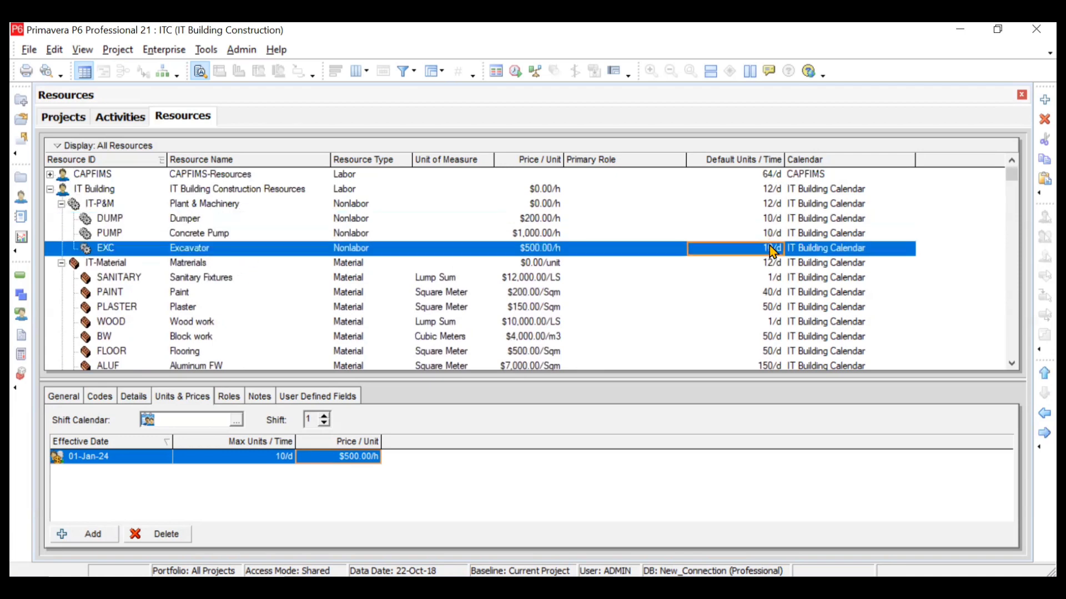
{"action": "scroll", "coordinate": [615, 281], "scroll_direction": "down", "scroll_amount": 2}
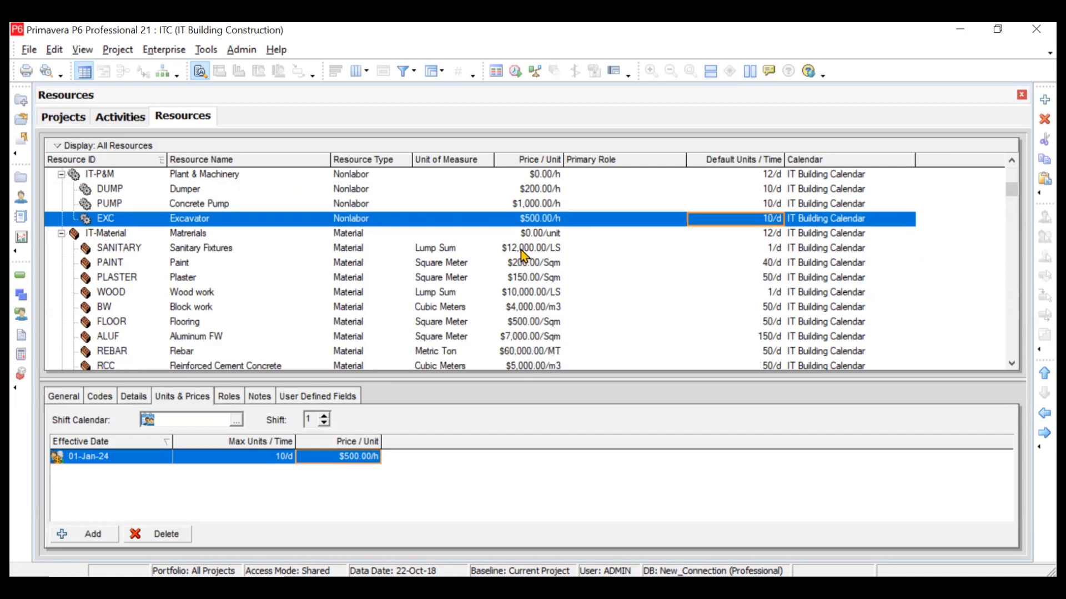
{"action": "left_click", "coordinate": [747, 264]}
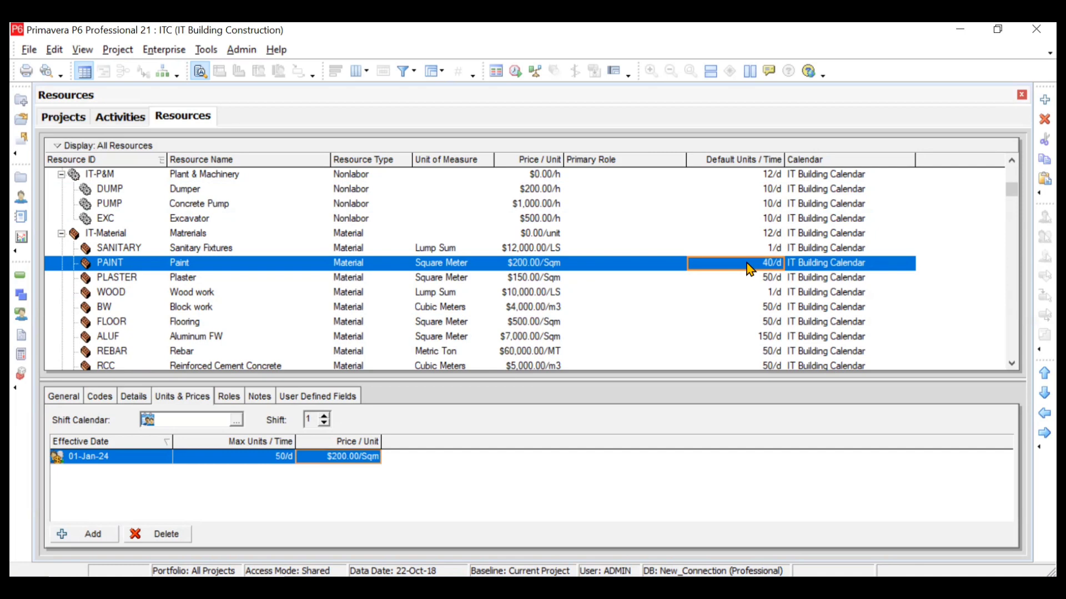
{"action": "scroll", "coordinate": [749, 269], "scroll_direction": "down", "scroll_amount": 2}
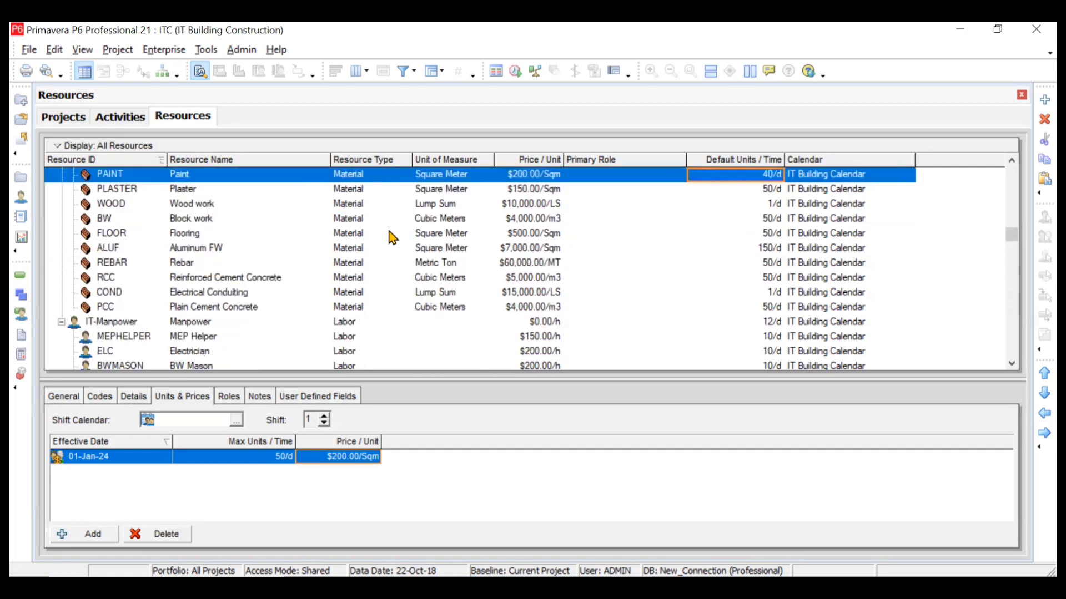
{"action": "left_click", "coordinate": [718, 256]}
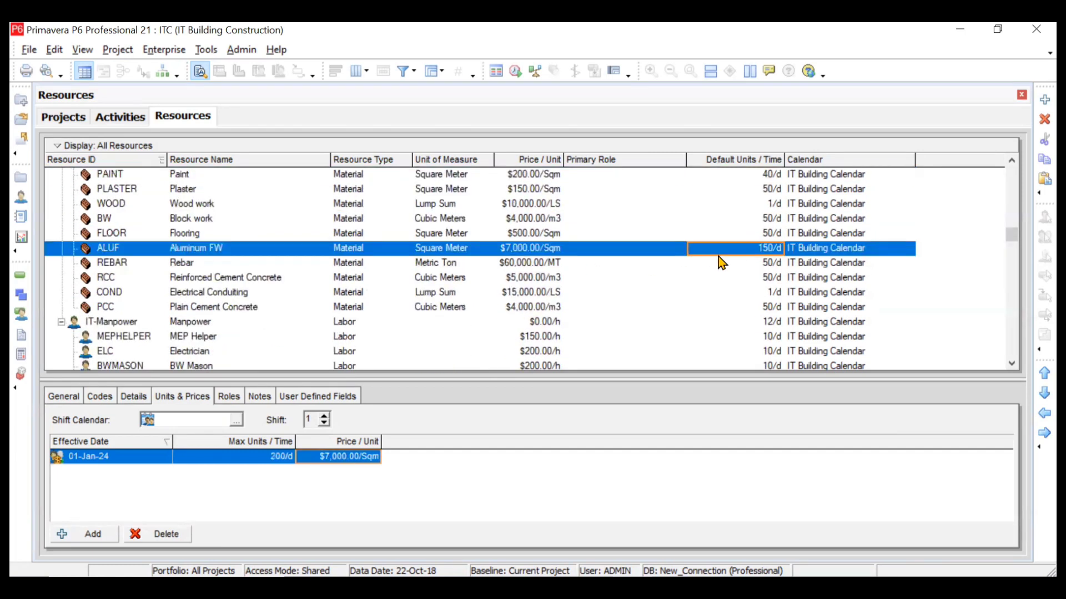
{"action": "left_click", "coordinate": [729, 264]}
Step: Check the default units per time across the Manpower resources, including the Plastering Mason, and return to the machinery and materials
{"action": "scroll", "coordinate": [732, 271], "scroll_direction": "down", "scroll_amount": 3}
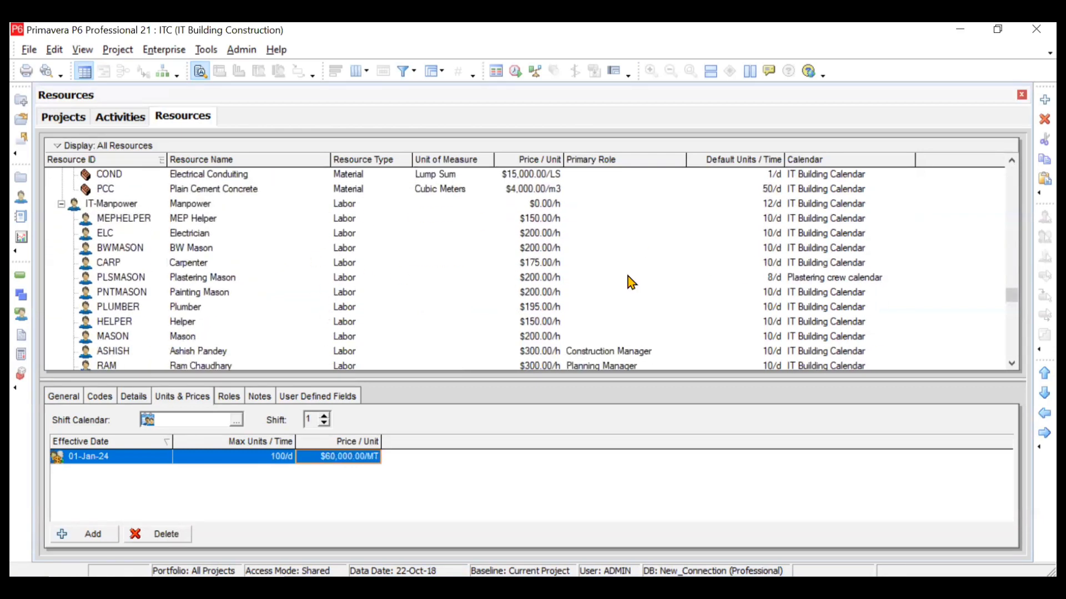
{"action": "scroll", "coordinate": [666, 280], "scroll_direction": "down", "scroll_amount": 3}
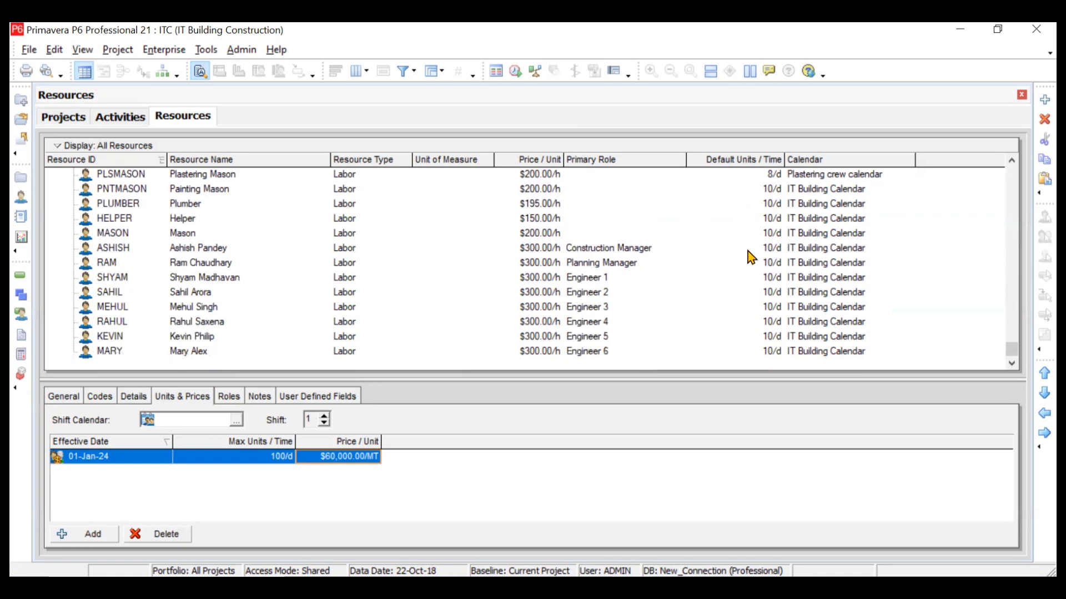
{"action": "scroll", "coordinate": [757, 289], "scroll_direction": "up", "scroll_amount": 2}
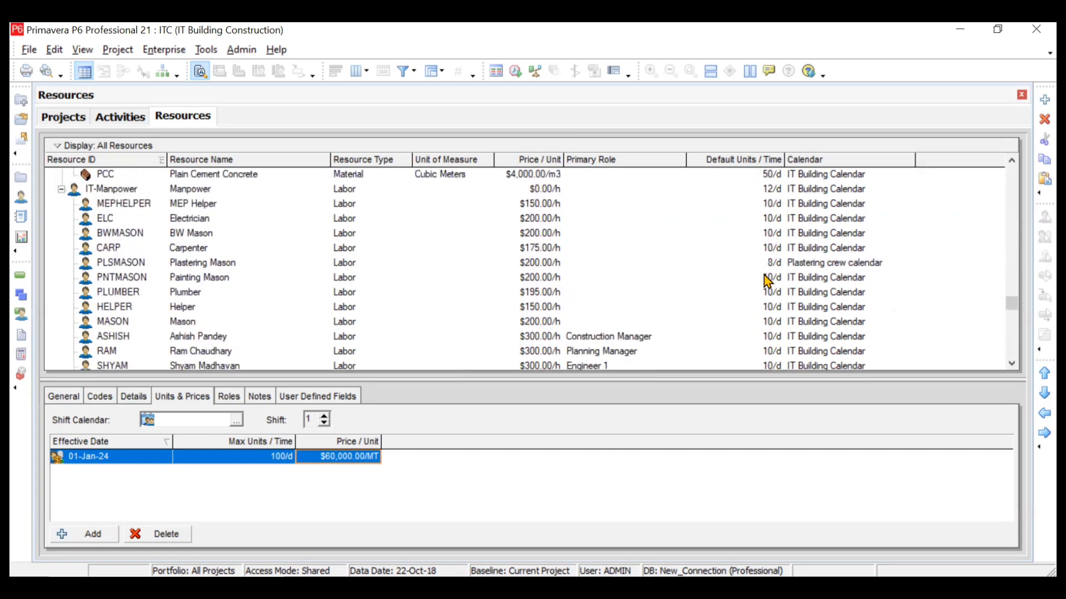
{"action": "left_click", "coordinate": [762, 264]}
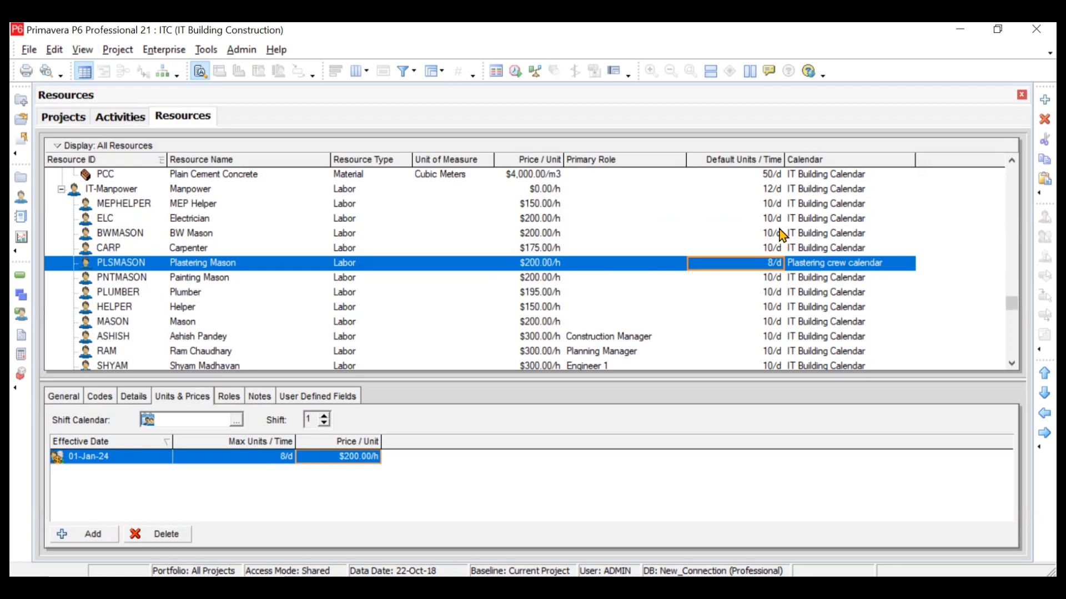
{"action": "scroll", "coordinate": [783, 235], "scroll_direction": "up", "scroll_amount": 2}
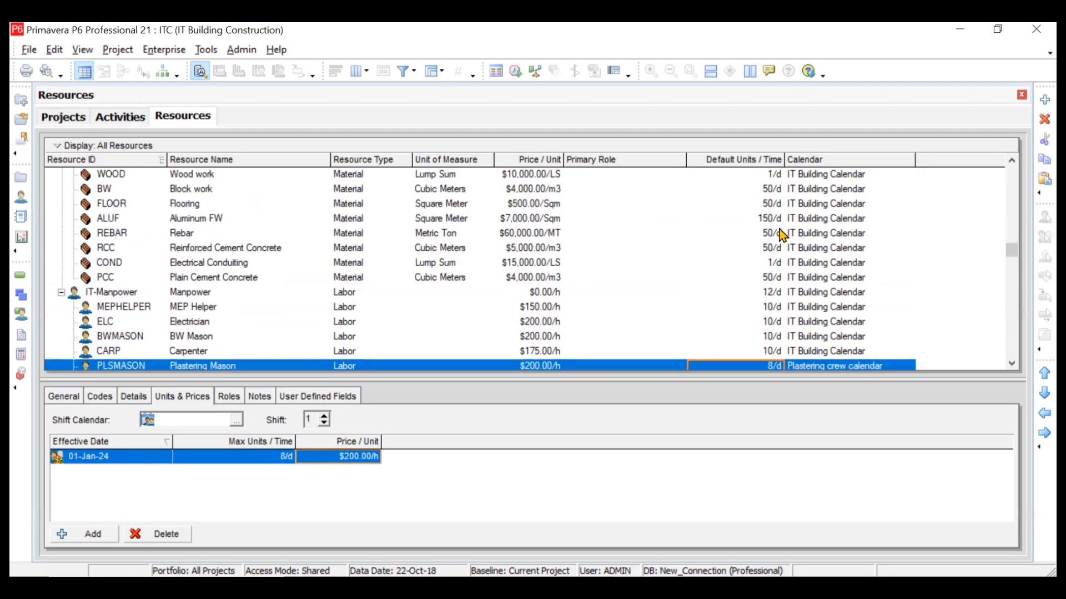
{"action": "scroll", "coordinate": [783, 235], "scroll_direction": "up", "scroll_amount": 3}
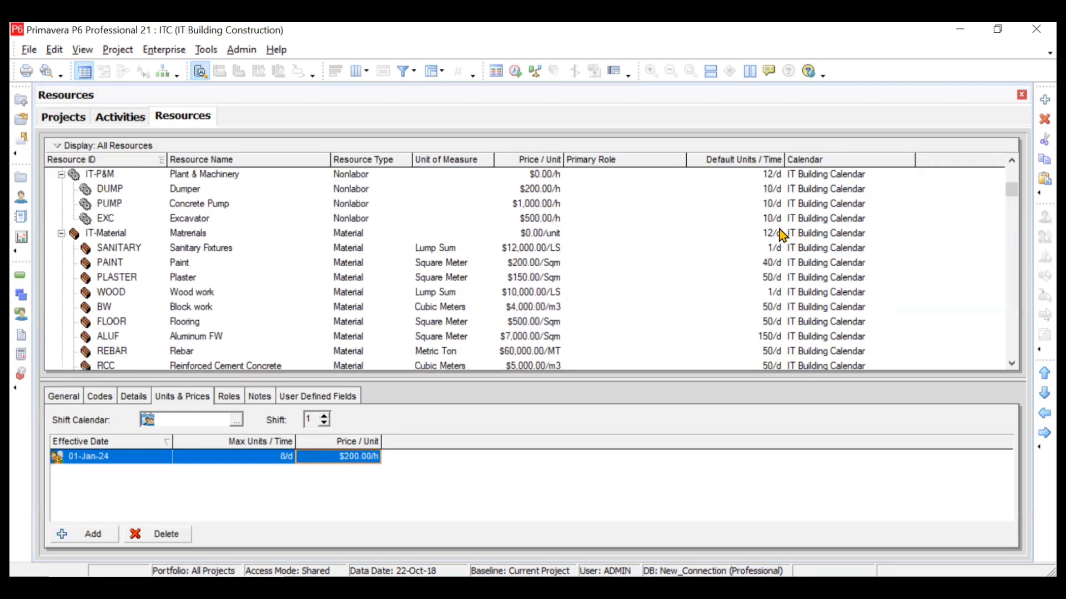
Step: Switch to PowerPoint to review the labor, staff, equipment and material planned for each activity, and return to Primavera P6
{"action": "scroll", "coordinate": [783, 235], "scroll_direction": "up", "scroll_amount": 1}
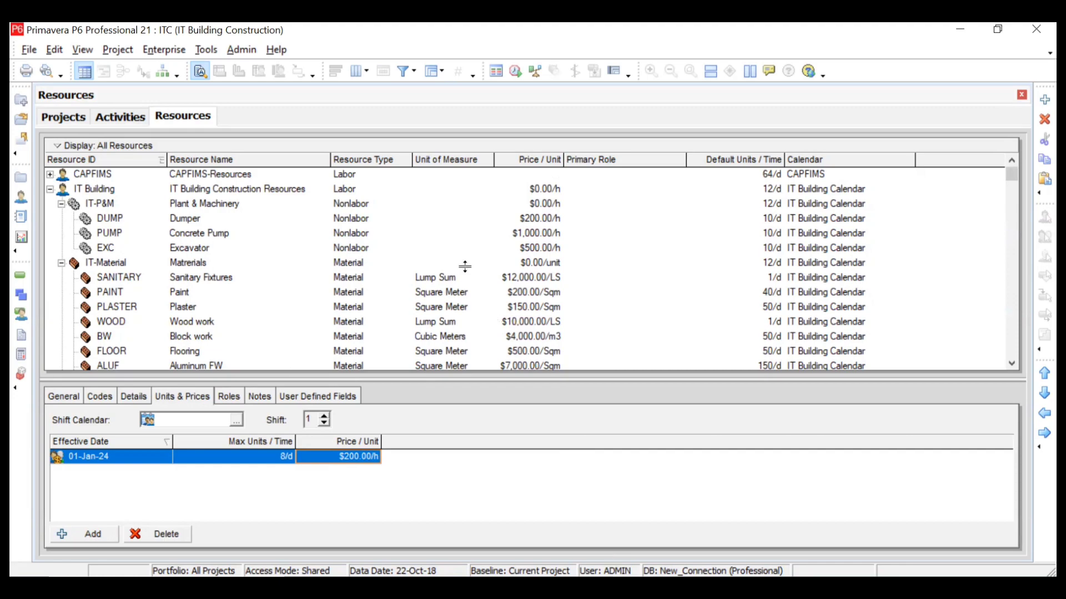
{"action": "key", "text": "alt+Tab"}
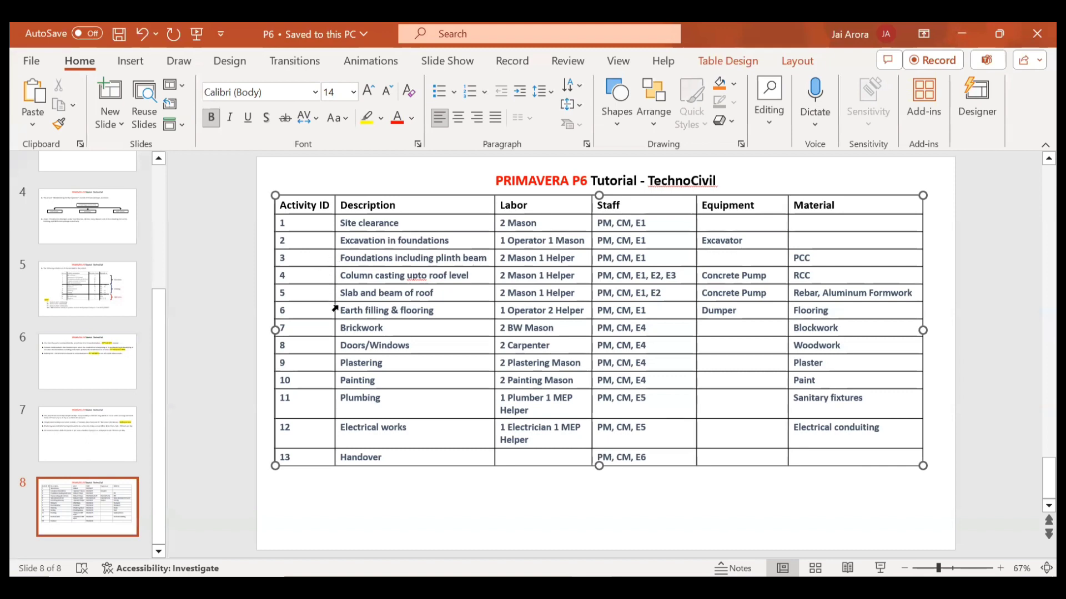
{"action": "left_click", "coordinate": [383, 380]}
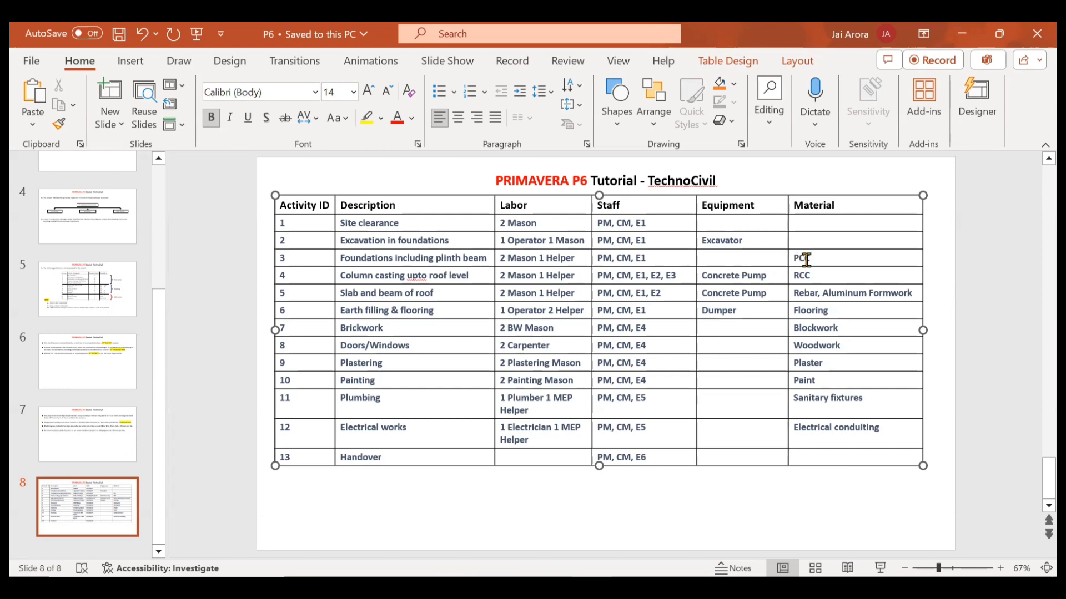
{"action": "left_click", "coordinate": [961, 34]}
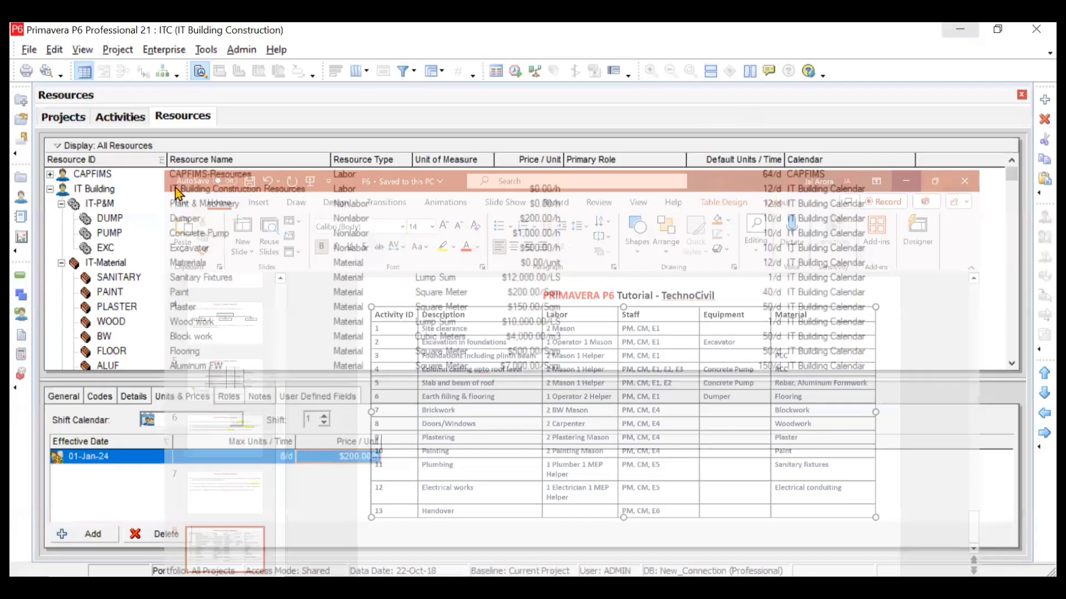
Step: Open the project's activities and select activity 3, Foundation including plinth beam, under Civil Works
{"action": "left_click", "coordinate": [133, 121]}
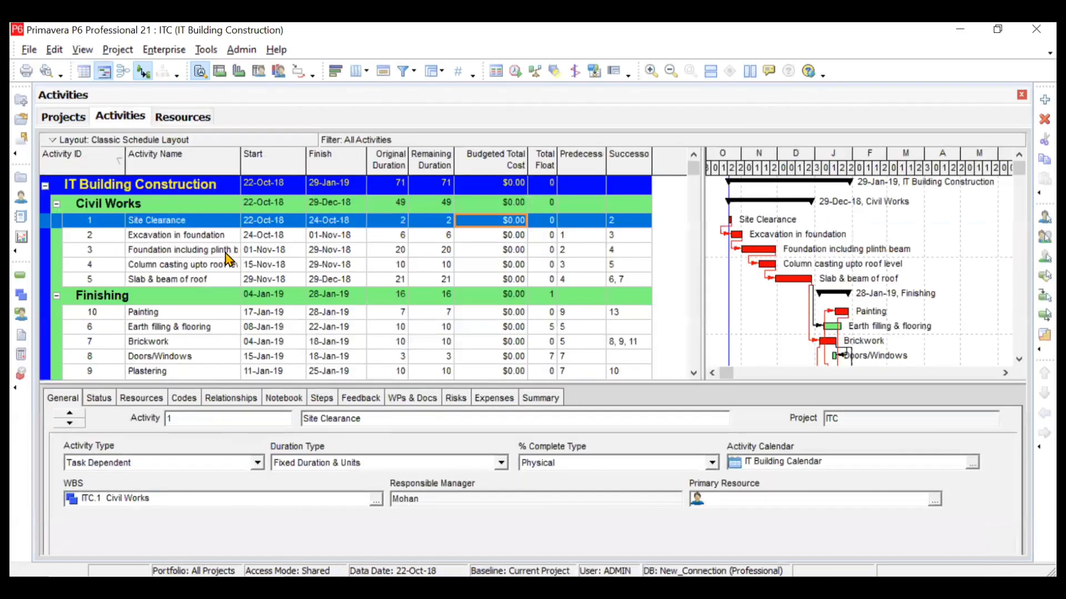
{"action": "left_click", "coordinate": [197, 253]}
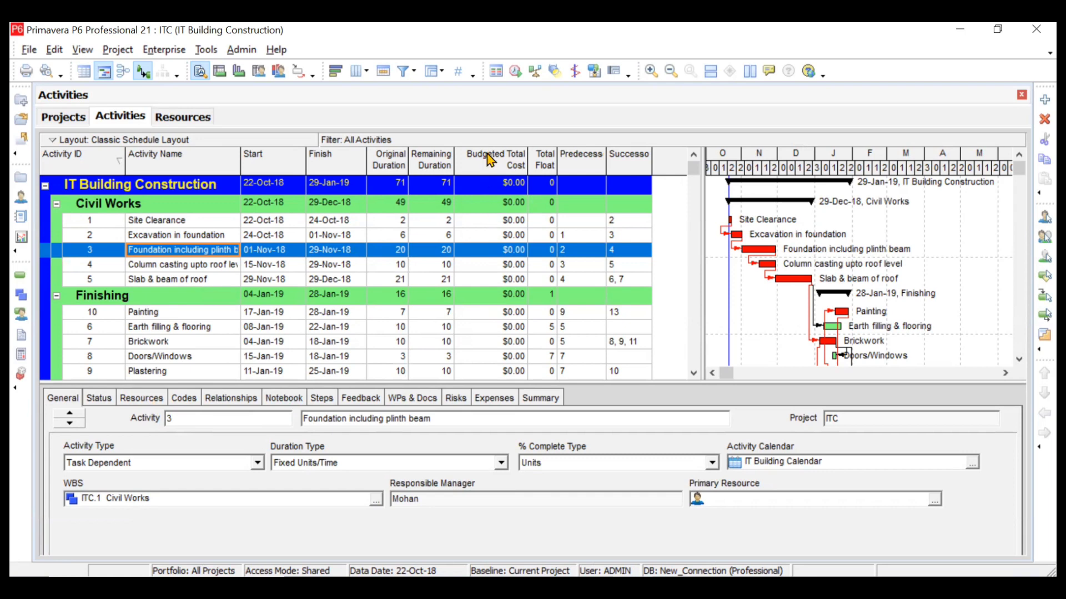
{"action": "right_click", "coordinate": [489, 167]}
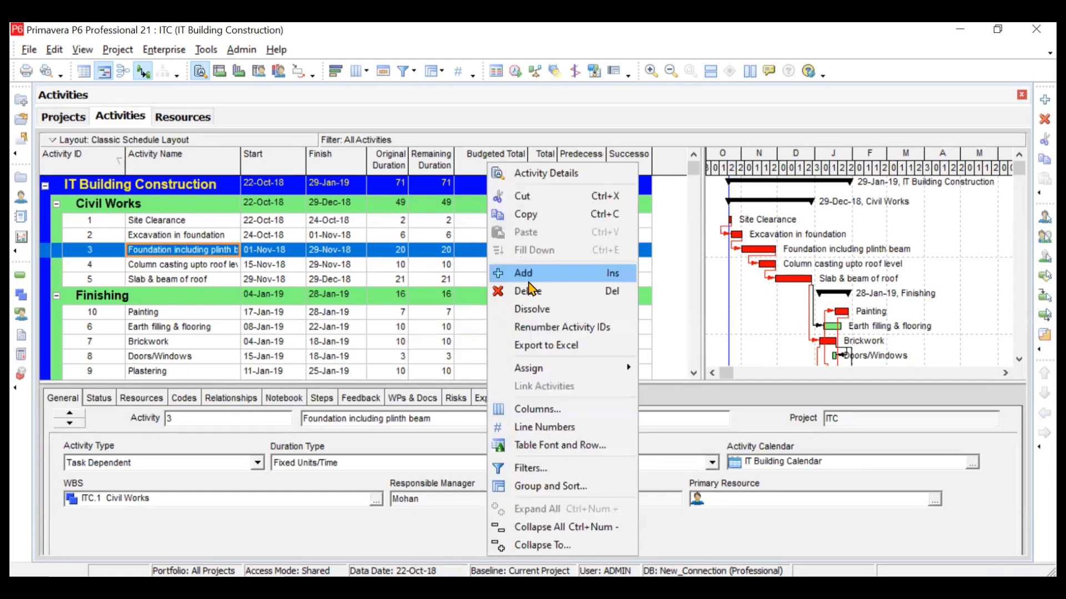
{"action": "left_click", "coordinate": [549, 412]}
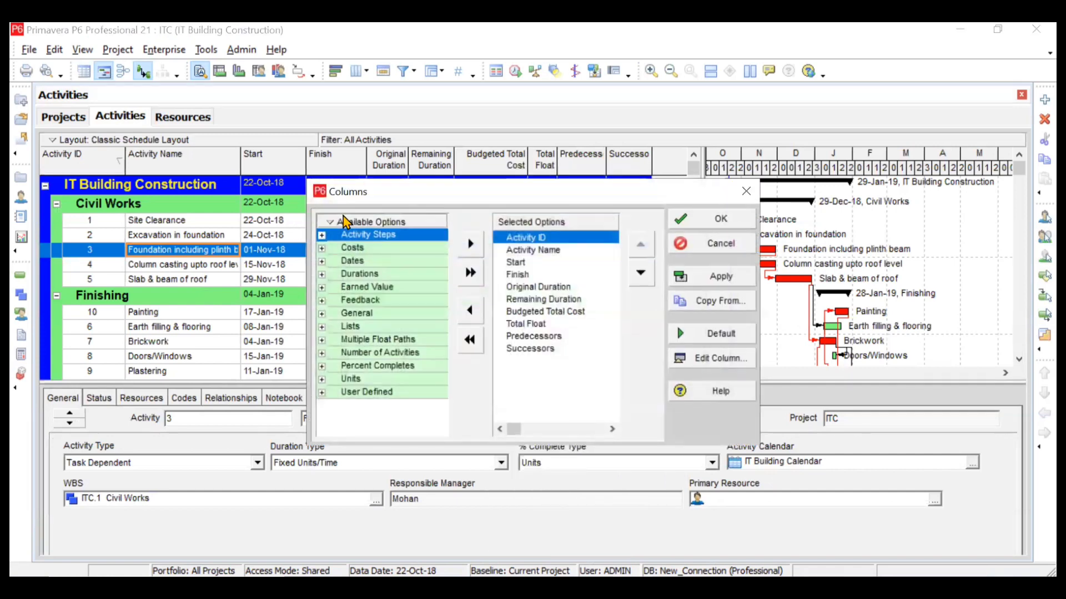
{"action": "left_click", "coordinate": [367, 221]}
{"action": "left_click", "coordinate": [365, 237]}
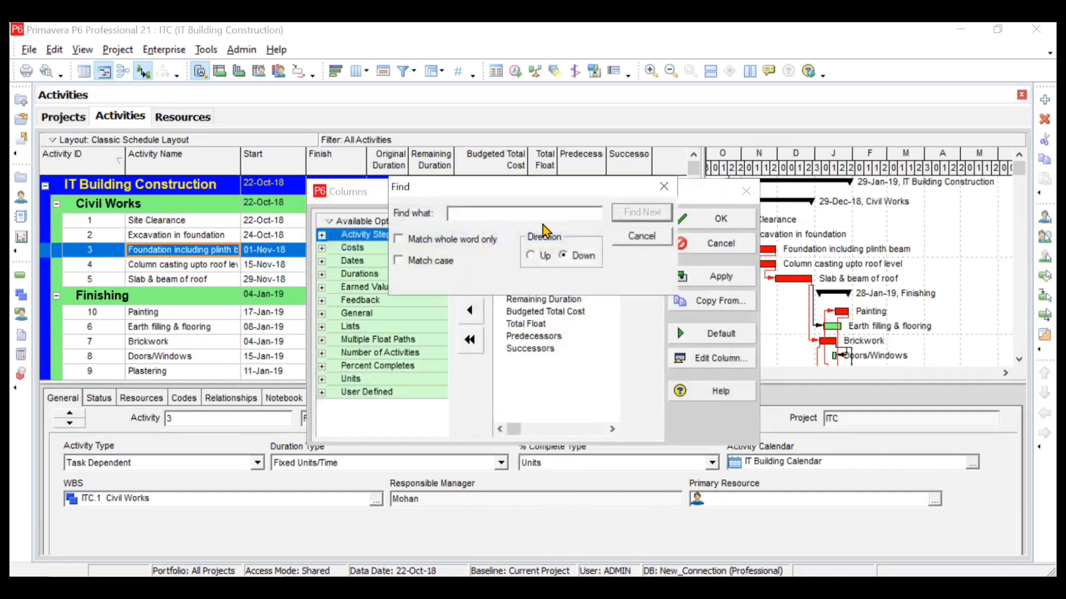
{"action": "left_click", "coordinate": [664, 187]}
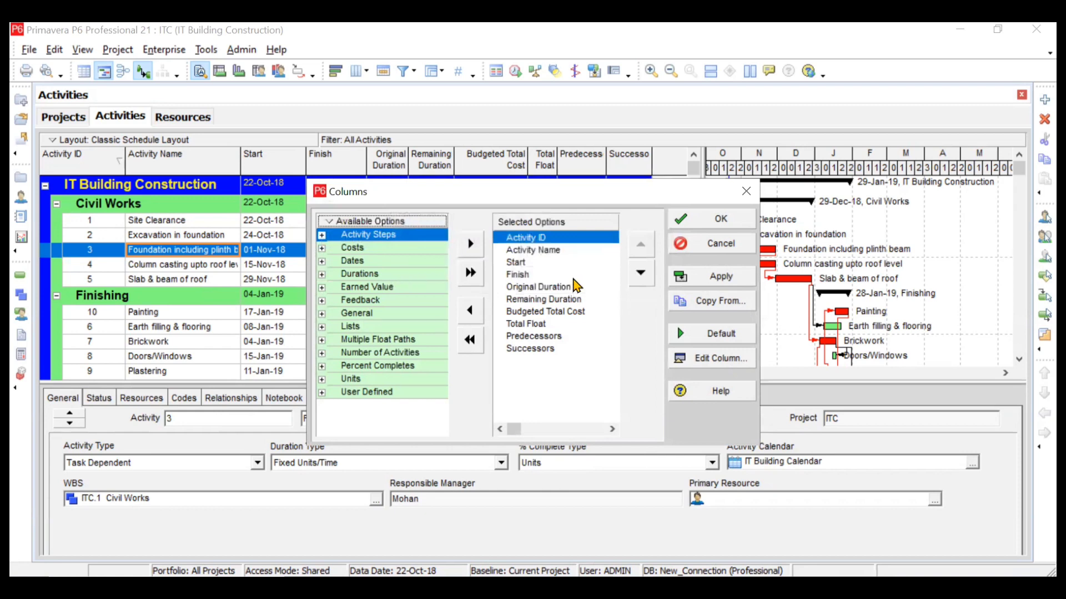
{"action": "left_click", "coordinate": [746, 204]}
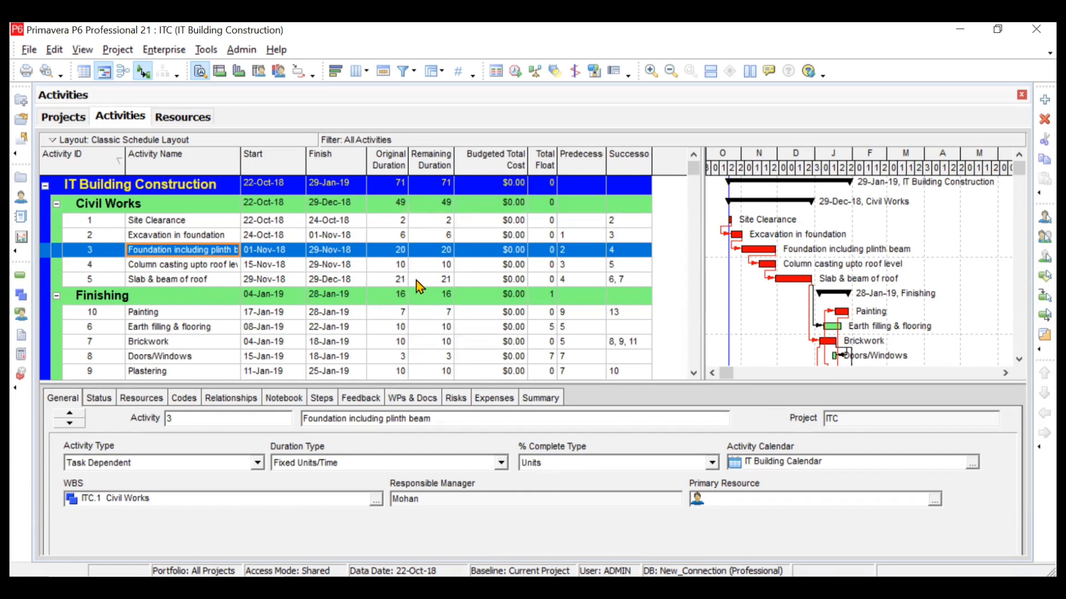
Step: Show the activity's resource details, and in the activity details customization remove Resources from the displayed tabs and add it back
{"action": "left_click", "coordinate": [158, 400]}
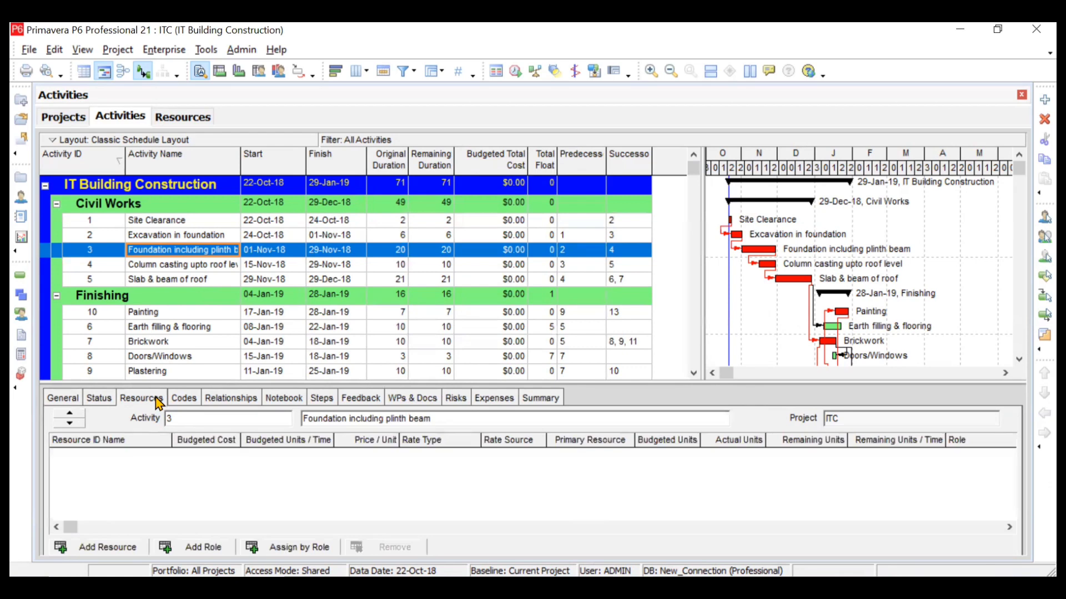
{"action": "right_click", "coordinate": [601, 405]}
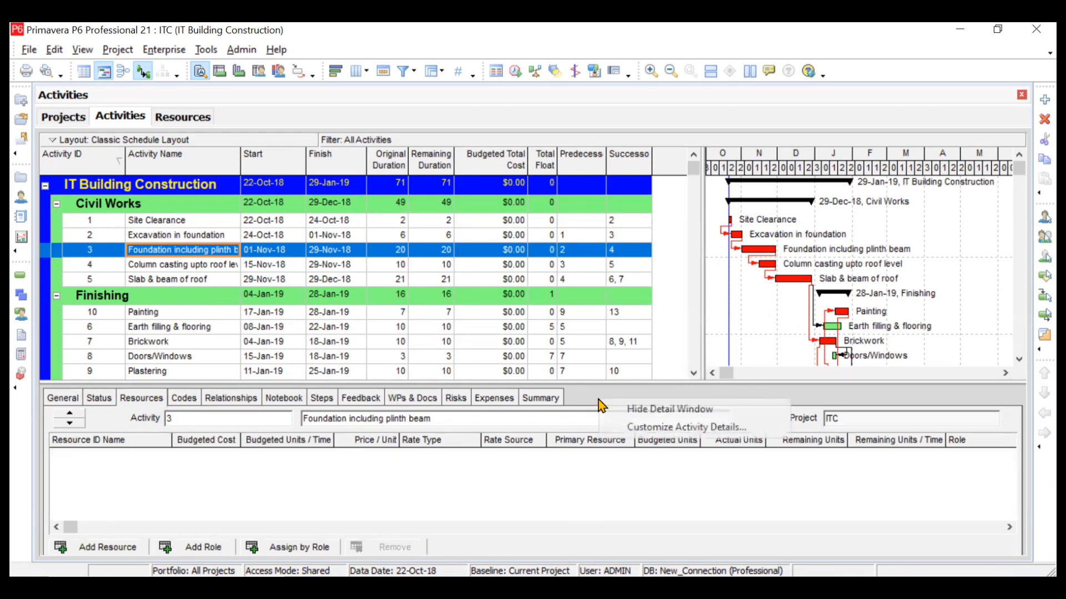
{"action": "left_click", "coordinate": [637, 430]}
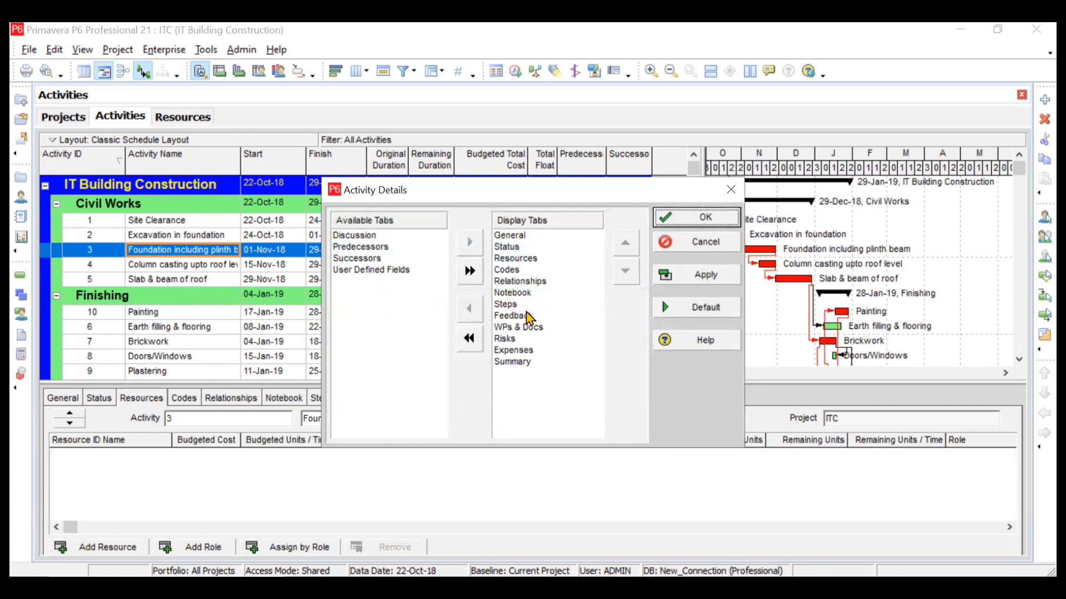
{"action": "left_click", "coordinate": [523, 258]}
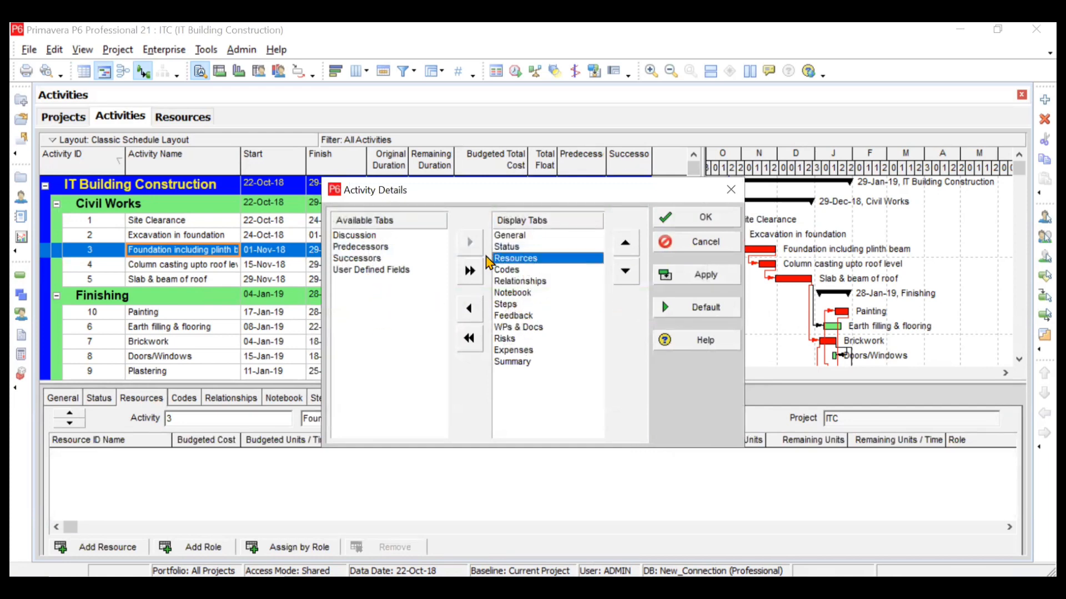
{"action": "left_click", "coordinate": [469, 311]}
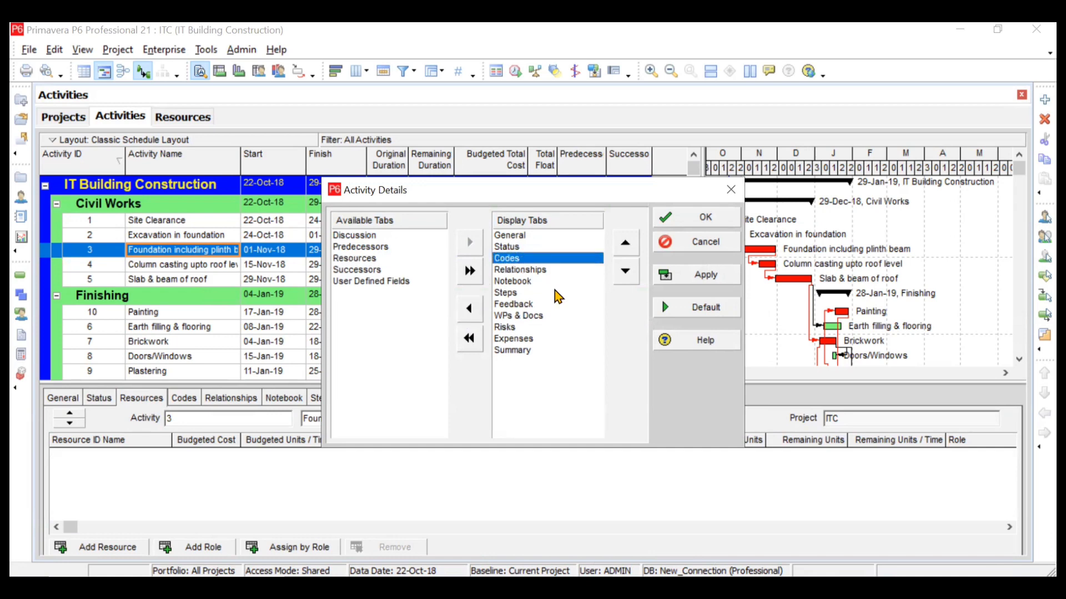
{"action": "left_click", "coordinate": [392, 259]}
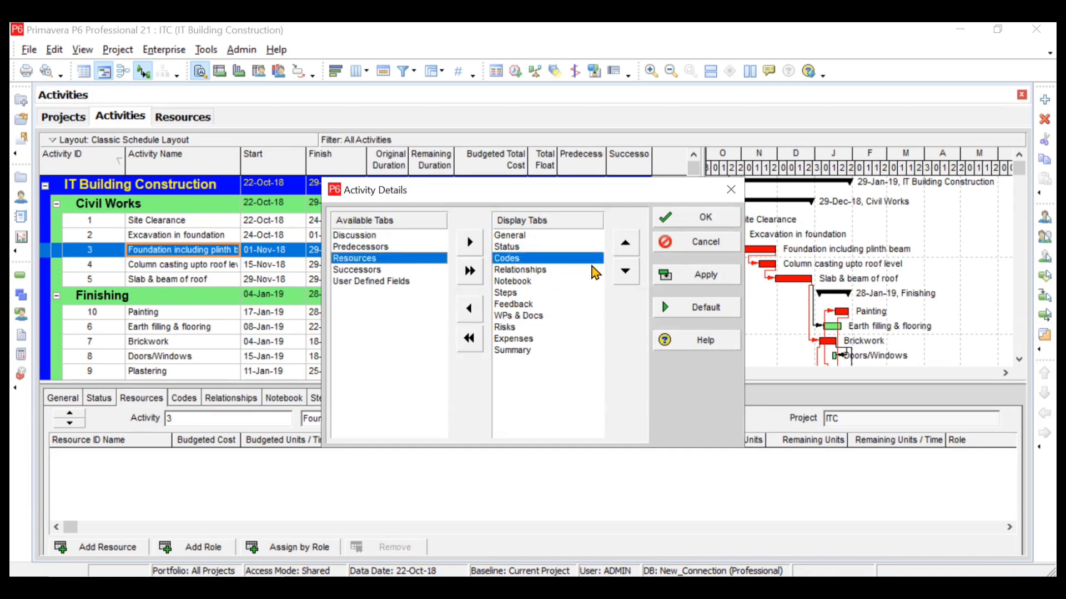
{"action": "left_click", "coordinate": [469, 243]}
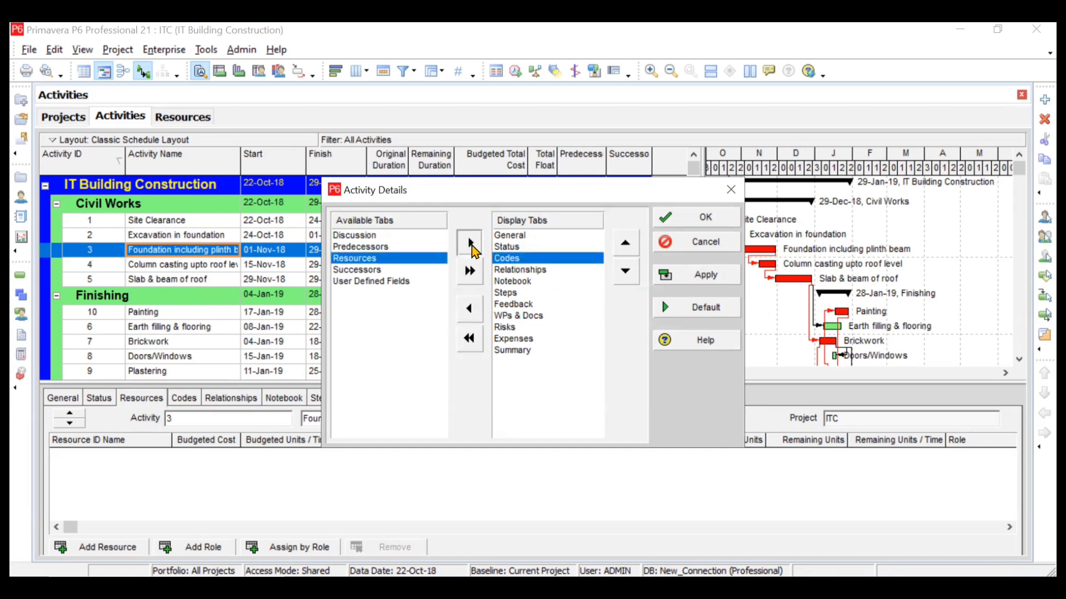
Step: Reorder the displayed detail tabs so Codes precedes Status and Resources directly follows General, and accept the customization
{"action": "left_click", "coordinate": [624, 242]}
{"action": "left_click", "coordinate": [552, 362]}
{"action": "key", "text": "shift+Up"}
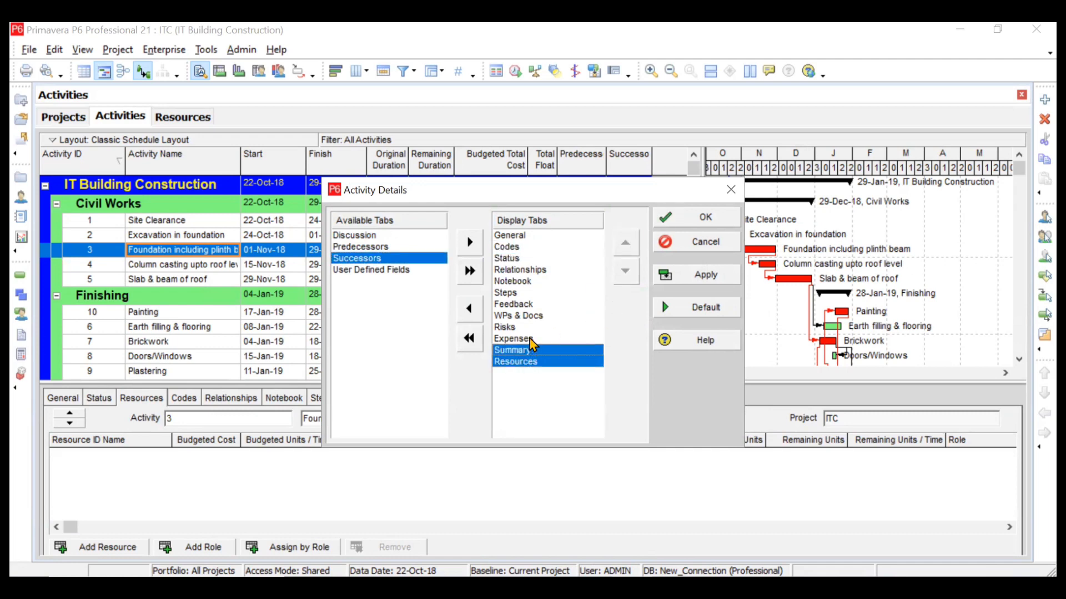
{"action": "left_click", "coordinate": [551, 335]}
{"action": "key", "text": "Down"}
{"action": "key", "text": "Down"}
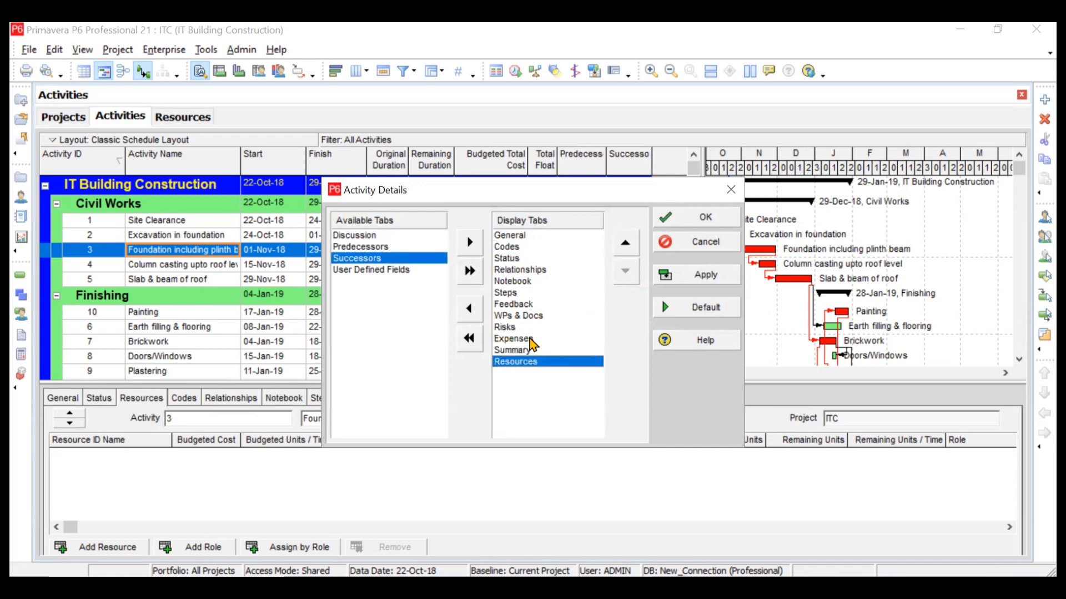
{"action": "left_click", "coordinate": [627, 244]}
{"action": "left_click", "coordinate": [628, 246]}
{"action": "left_click", "coordinate": [629, 248]}
{"action": "left_click", "coordinate": [629, 248]}
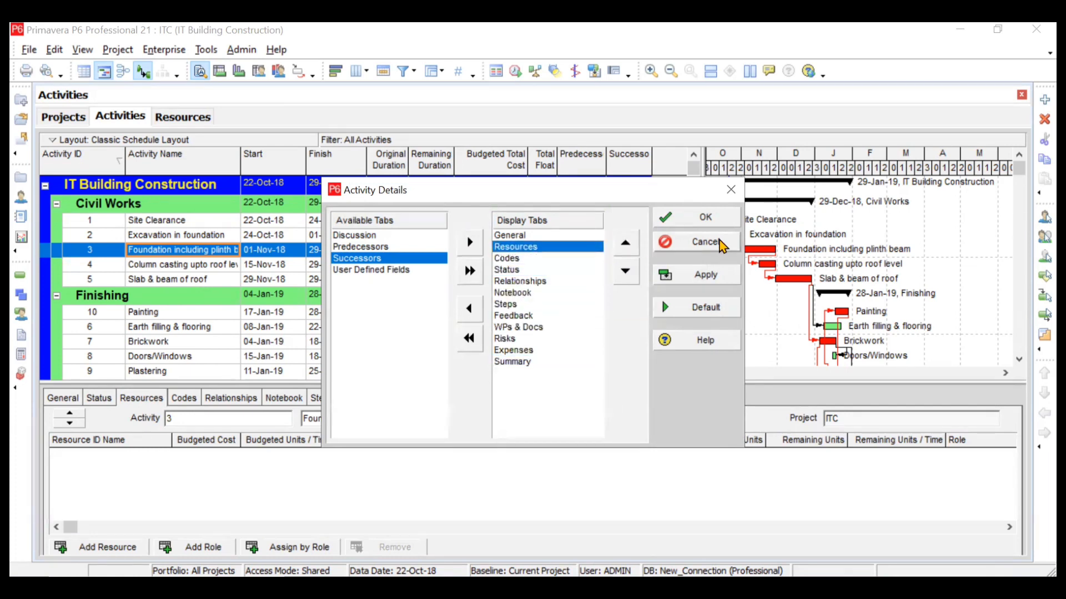
{"action": "left_click", "coordinate": [725, 222]}
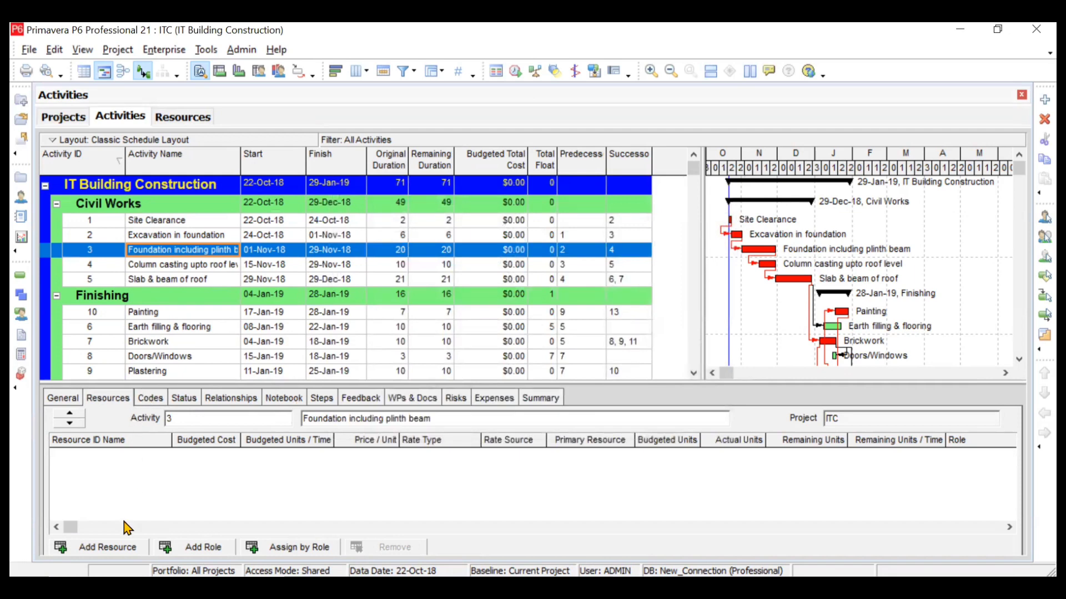
Step: Assign the Construction Manager, Planning Manager and Engineer 1 labor resources to the Foundation including plinth beam activity
{"action": "left_click", "coordinate": [124, 550]}
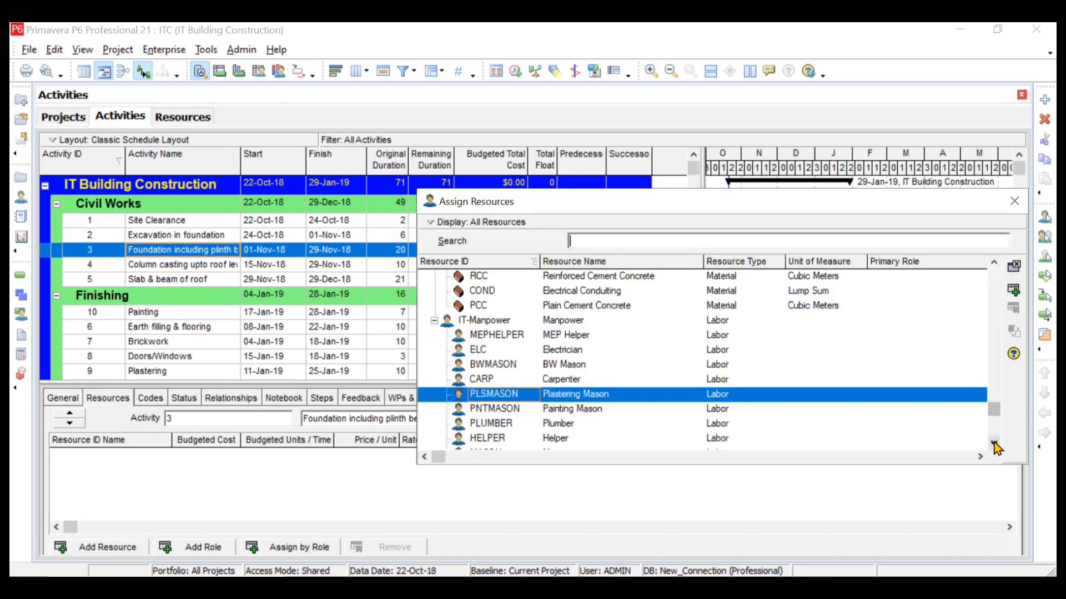
{"action": "scroll", "coordinate": [994, 442], "scroll_direction": "down", "scroll_amount": 7}
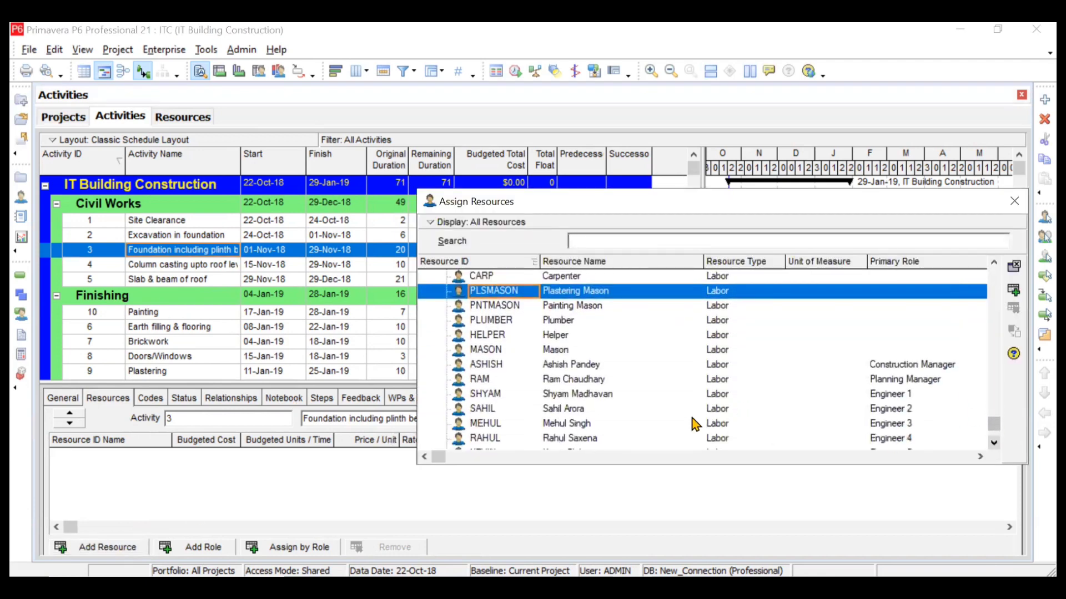
{"action": "left_click", "coordinate": [642, 371]}
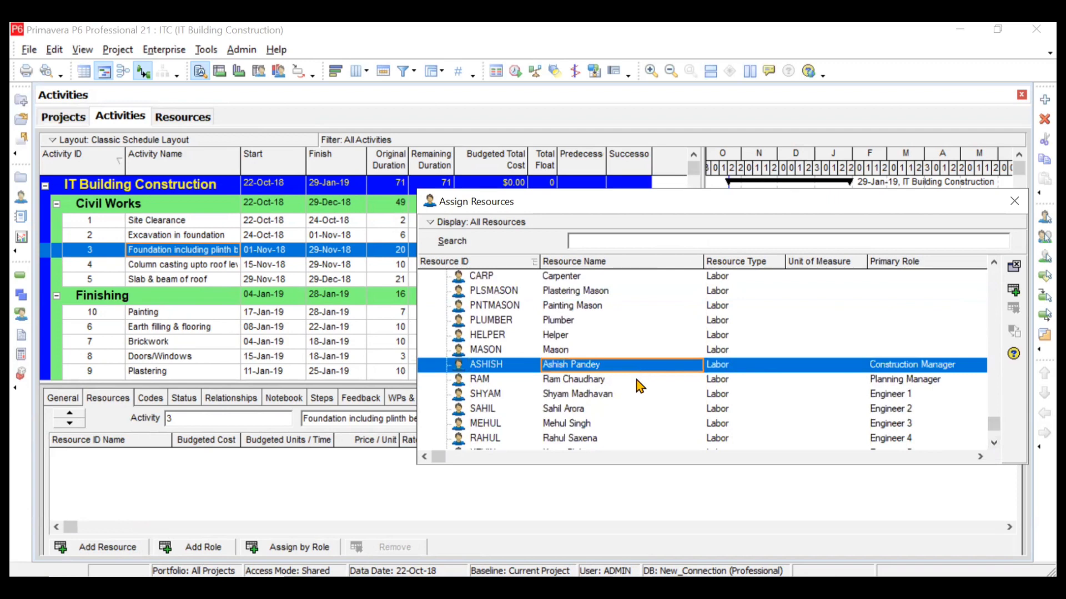
{"action": "left_click", "coordinate": [636, 380], "text": "shift"}
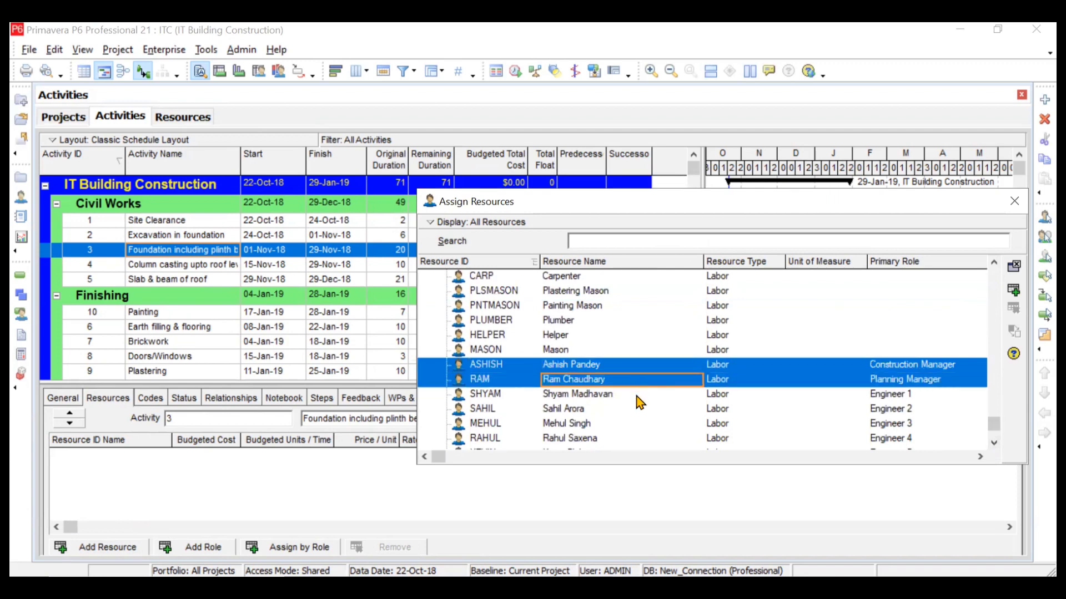
{"action": "left_click", "coordinate": [636, 394], "text": "shift"}
{"action": "left_click", "coordinate": [1014, 290]}
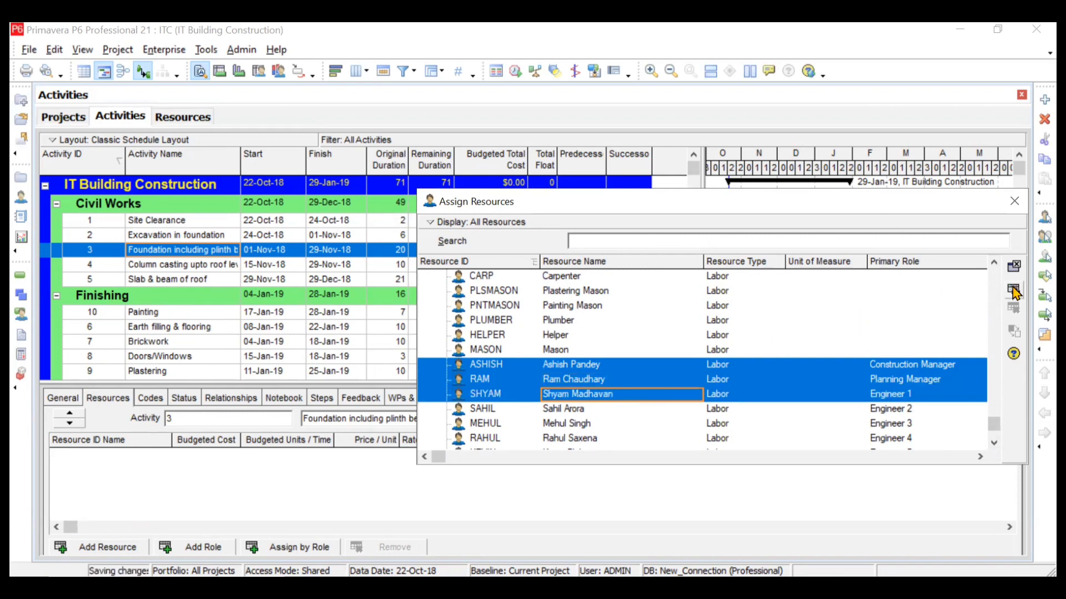
{"action": "left_click", "coordinate": [1014, 201]}
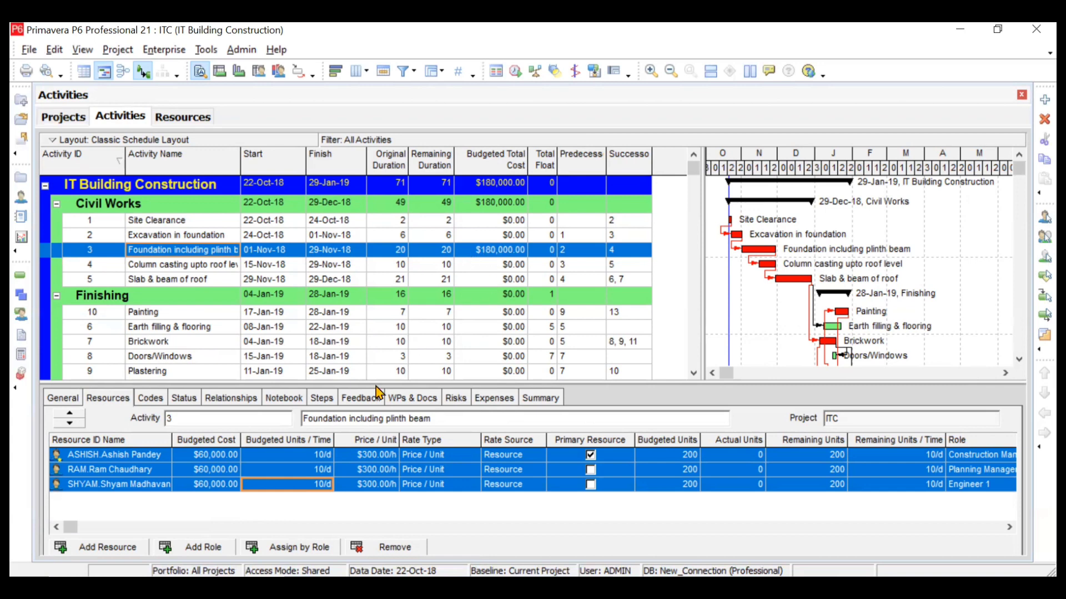
Step: Examine the assigned staff's roles and the Construction Manager's budgeted cost, budgeted units per time, price per unit and budgeted units
{"action": "left_click", "coordinate": [244, 527]}
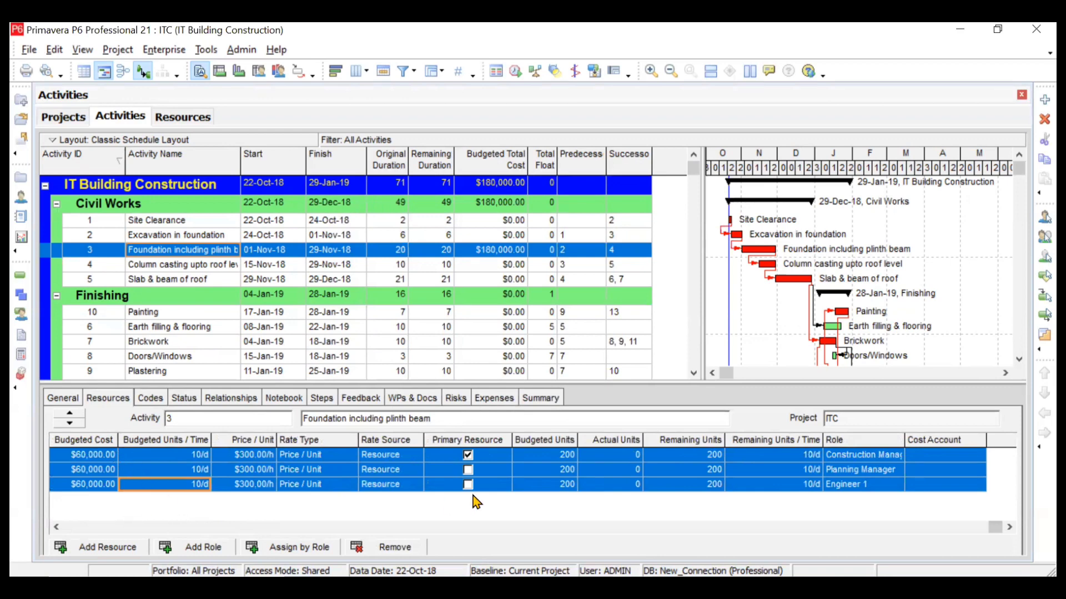
{"action": "left_click", "coordinate": [56, 527]}
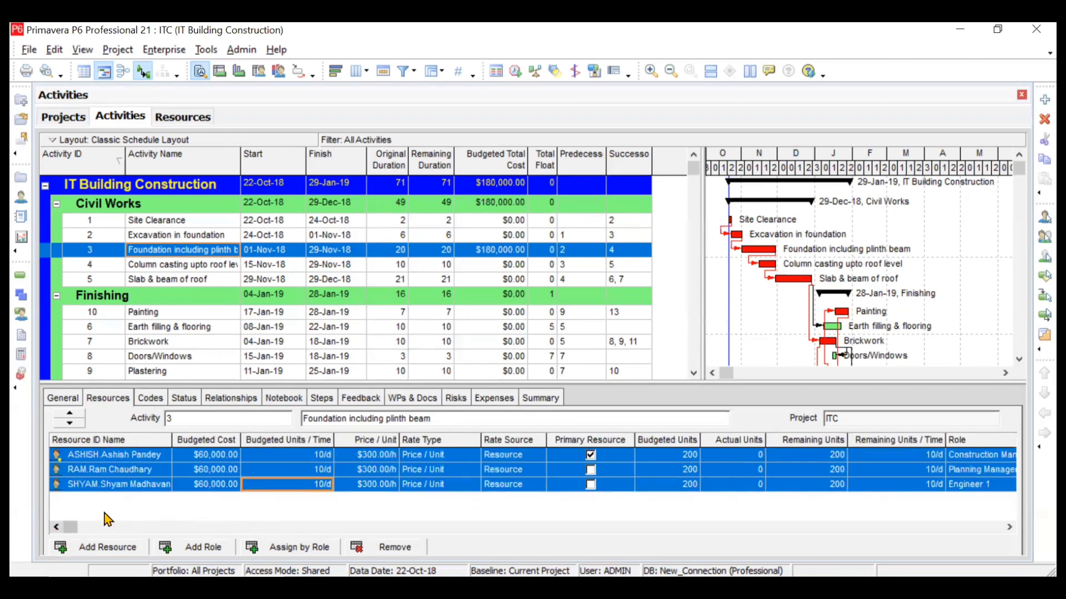
{"action": "left_click", "coordinate": [157, 456]}
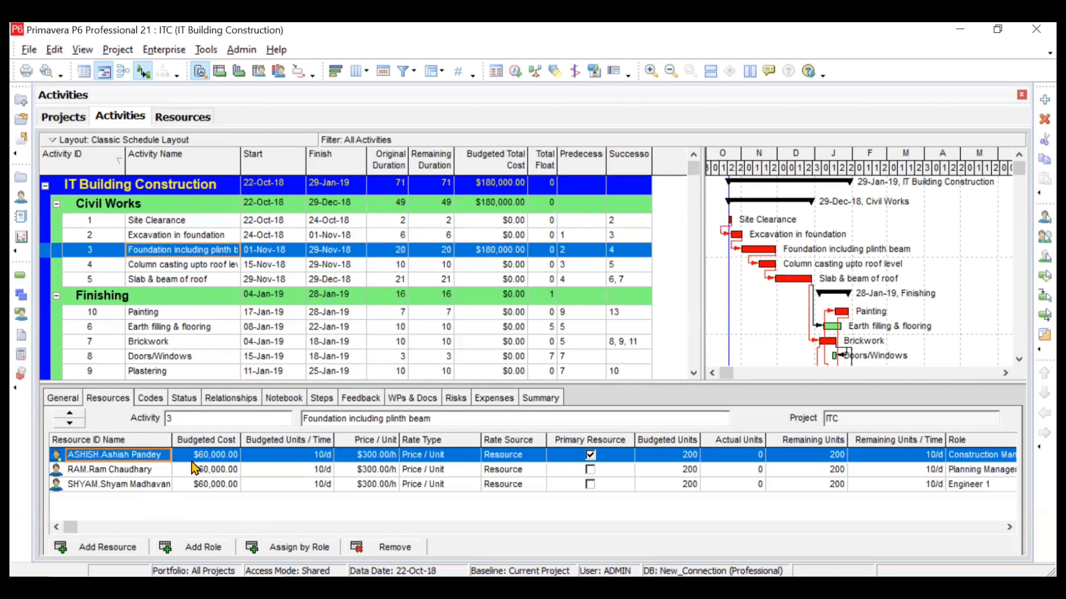
{"action": "left_click", "coordinate": [302, 456]}
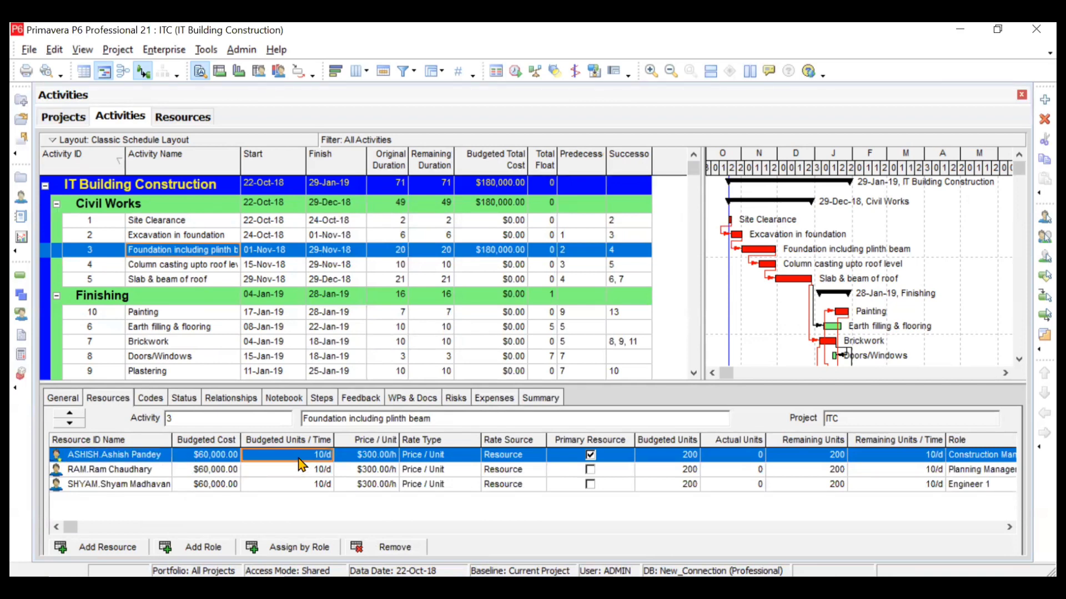
{"action": "left_click", "coordinate": [348, 458]}
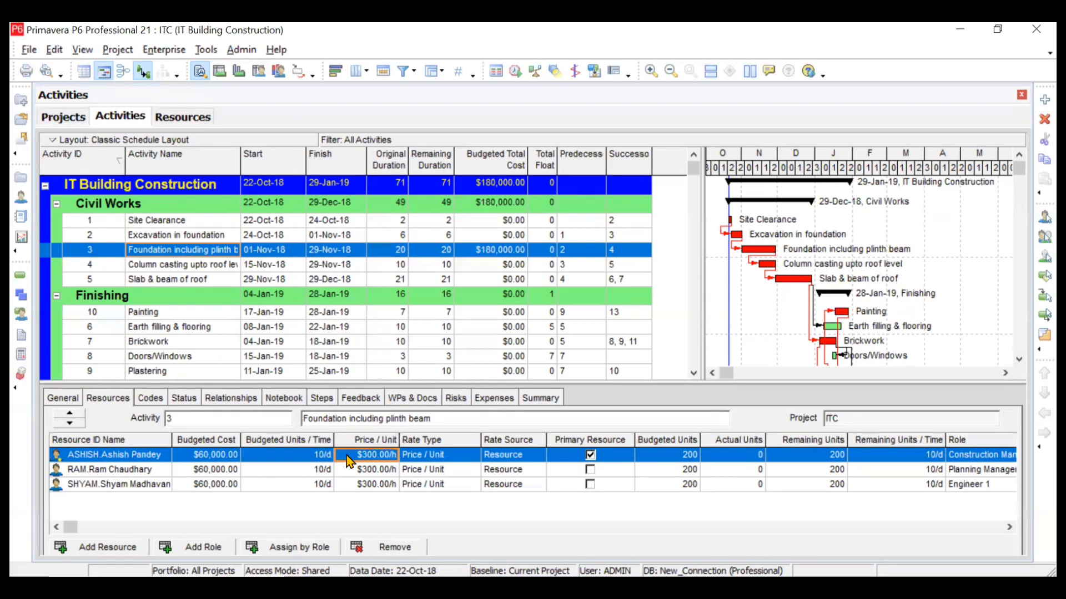
{"action": "left_click", "coordinate": [669, 452]}
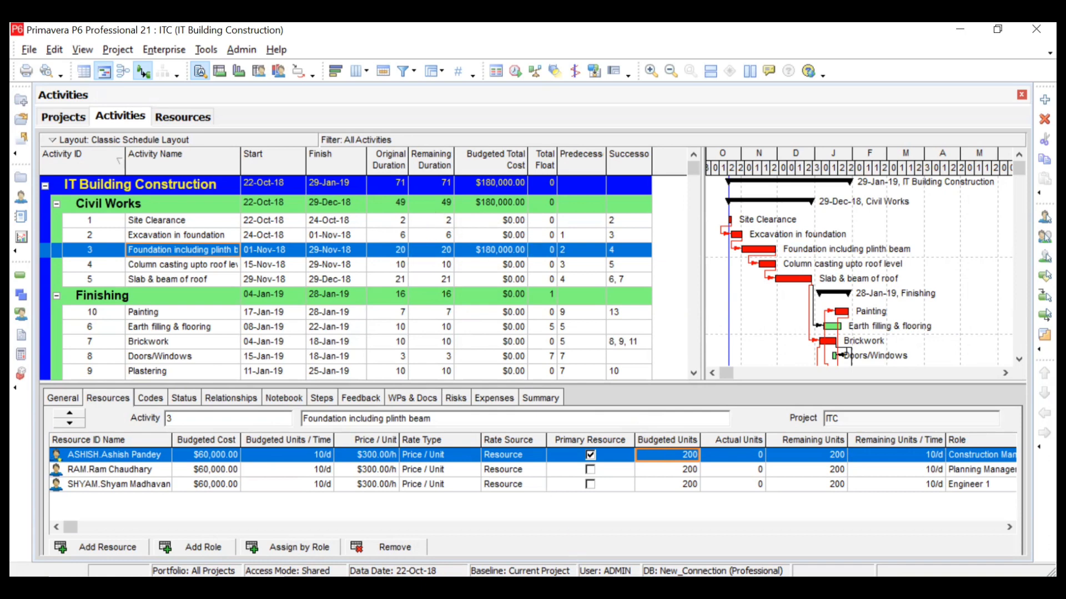
Step: Switch to PowerPoint and show slide 5 to check the activity durations and dependencies
{"action": "key", "text": "alt+Tab"}
{"action": "left_click", "coordinate": [96, 293]}
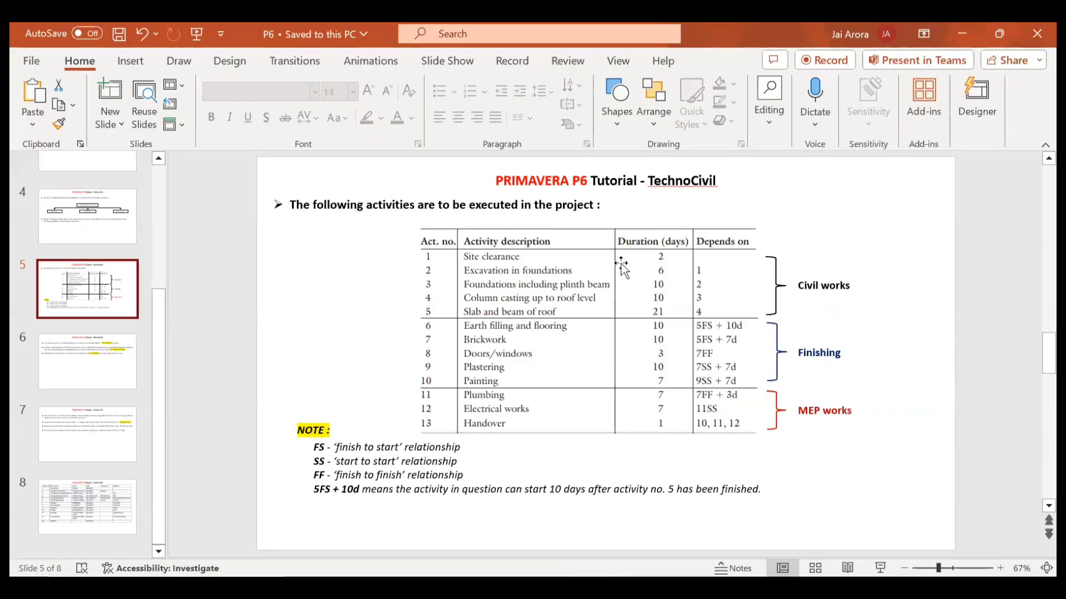
Step: Return to Primavera P6 and set the original duration of Foundation including plinth beam to 10 days
{"action": "left_click", "coordinate": [962, 34]}
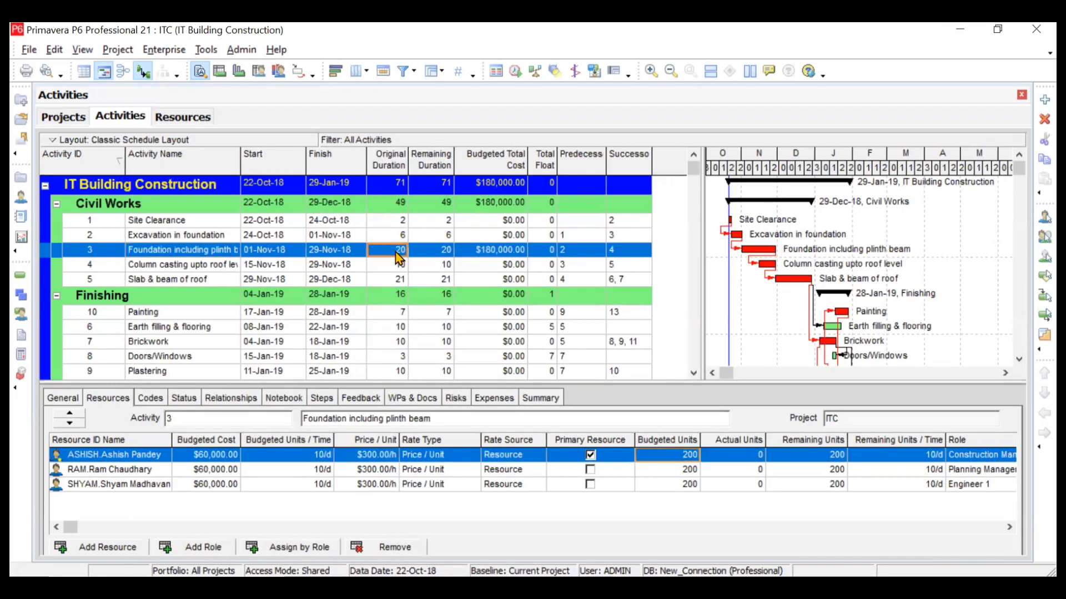
{"action": "double_click", "coordinate": [399, 250]}
{"action": "type", "text": "10"}
{"action": "key", "text": "Return"}
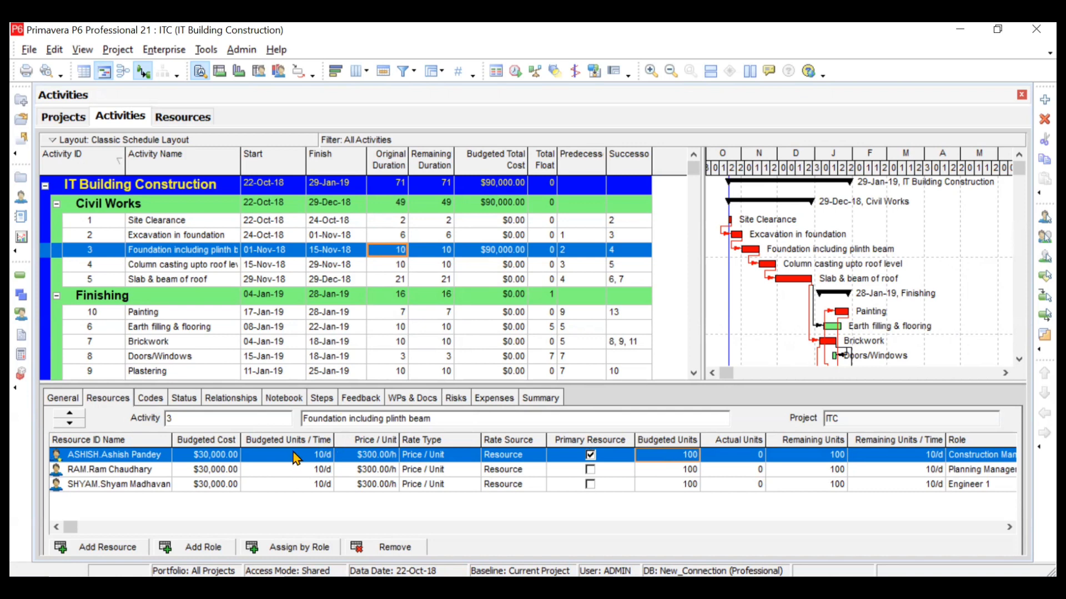
Step: Check the Construction Manager's default units per time among the project's labor resources
{"action": "left_click", "coordinate": [176, 120]}
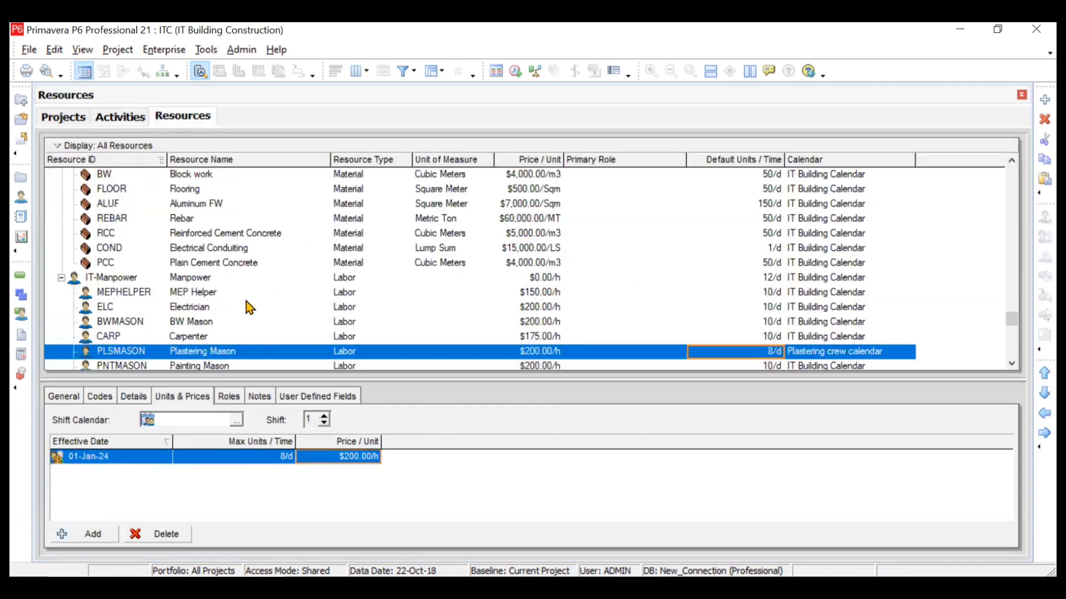
{"action": "scroll", "coordinate": [250, 308], "scroll_direction": "down", "scroll_amount": 4}
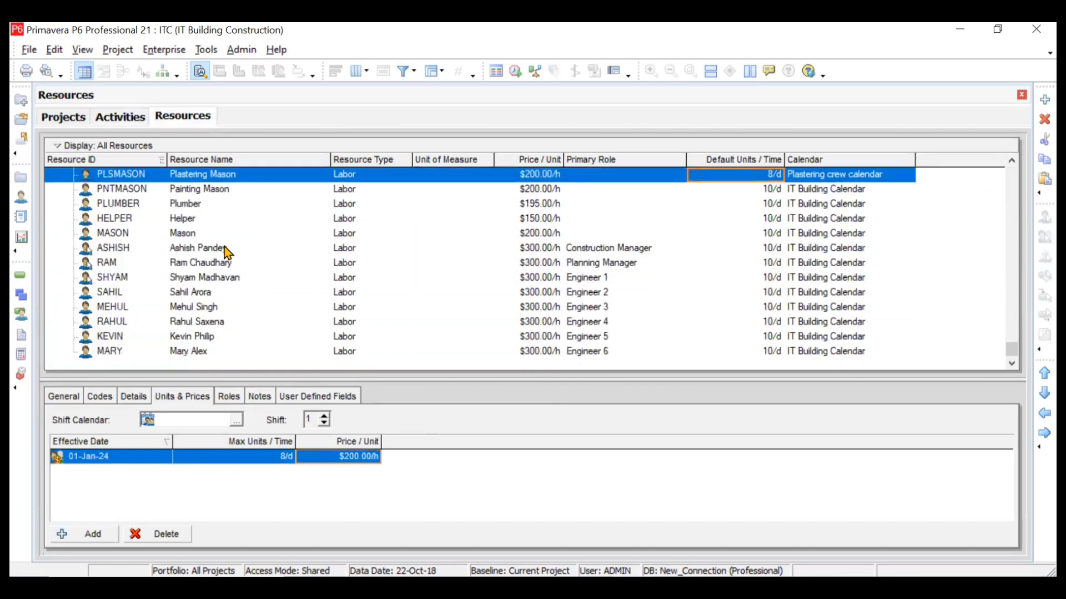
{"action": "left_click", "coordinate": [227, 250]}
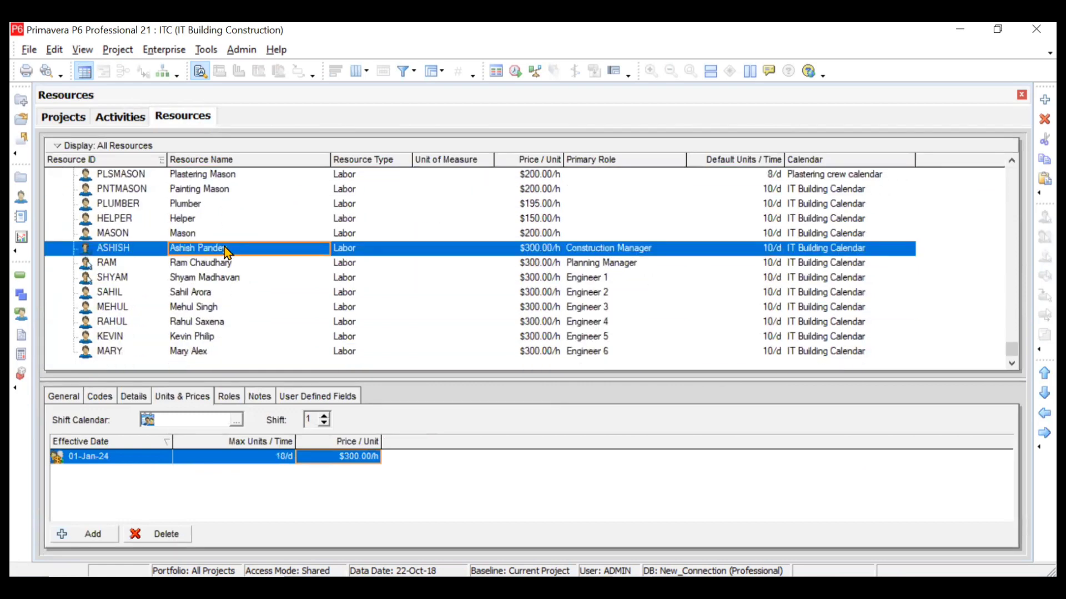
{"action": "left_click", "coordinate": [748, 250]}
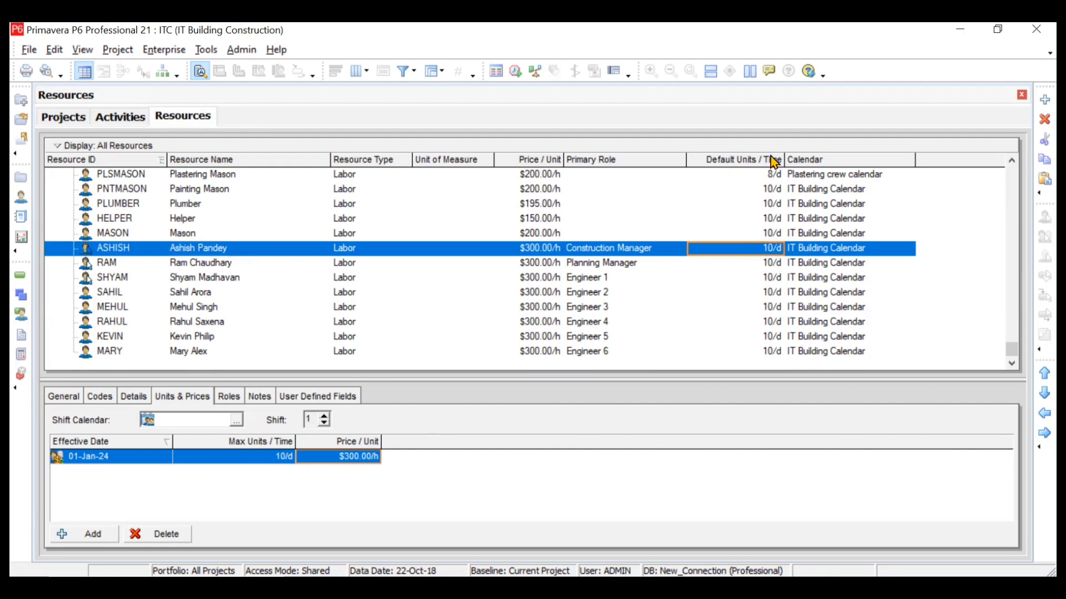
Step: Return to the Foundation including plinth beam activity and review the budgeted costs of its Planning Manager and Engineer 1
{"action": "left_click", "coordinate": [127, 120]}
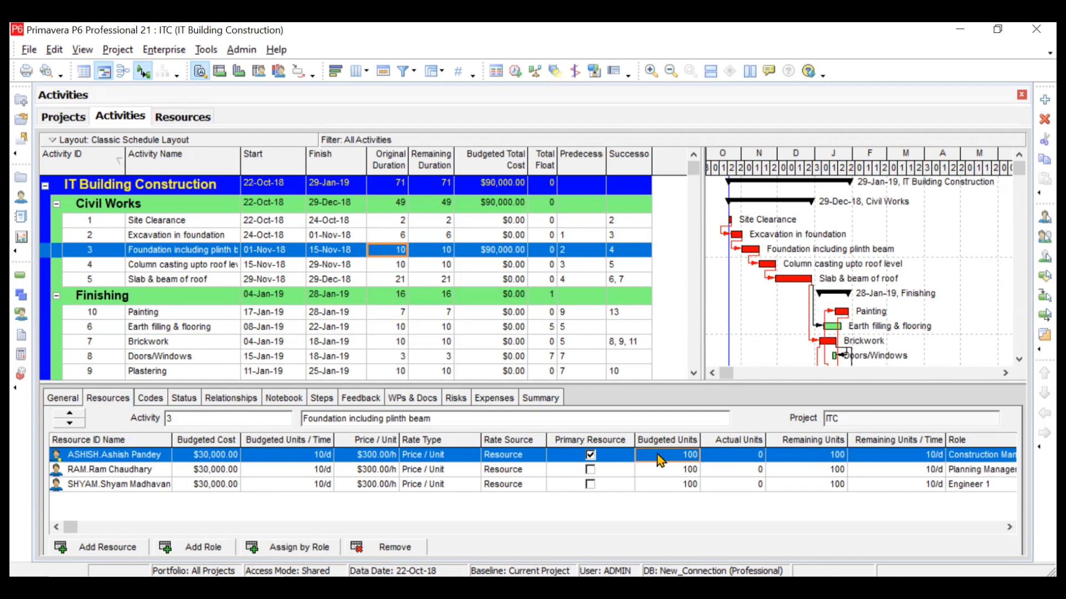
{"action": "left_click", "coordinate": [218, 470]}
{"action": "left_click", "coordinate": [222, 486]}
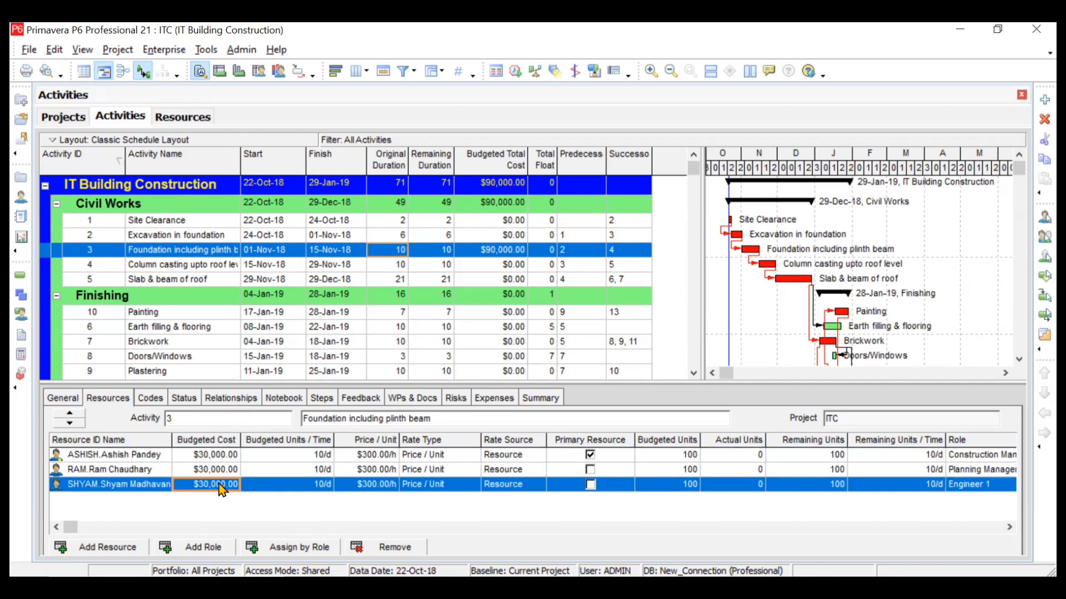
Step: Assign the Helper and Mason labor resources together to the Foundation including plinth beam activity
{"action": "left_click", "coordinate": [125, 550]}
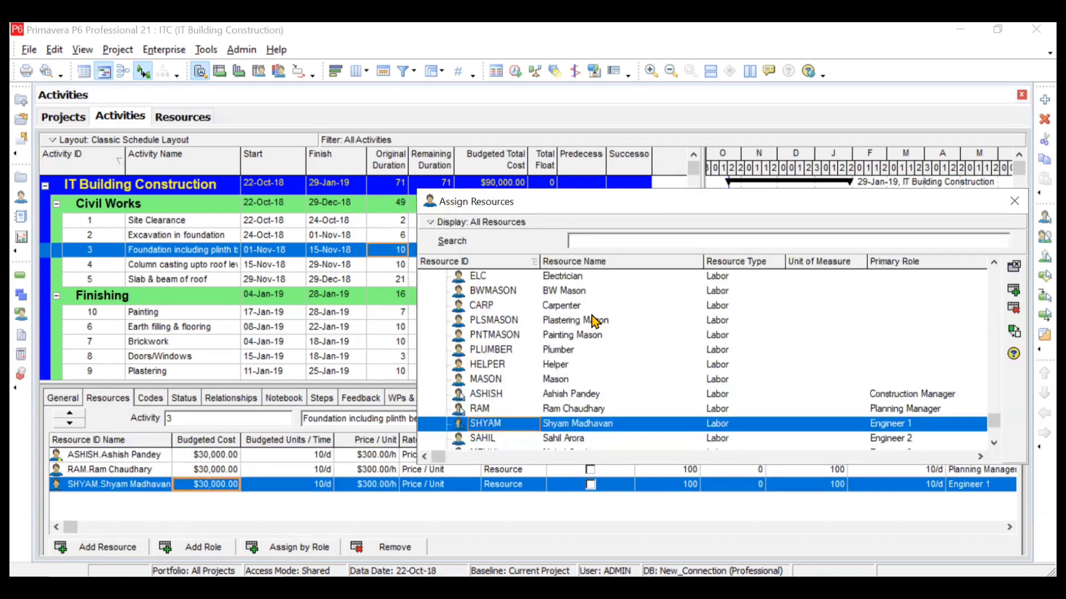
{"action": "left_click", "coordinate": [579, 380]}
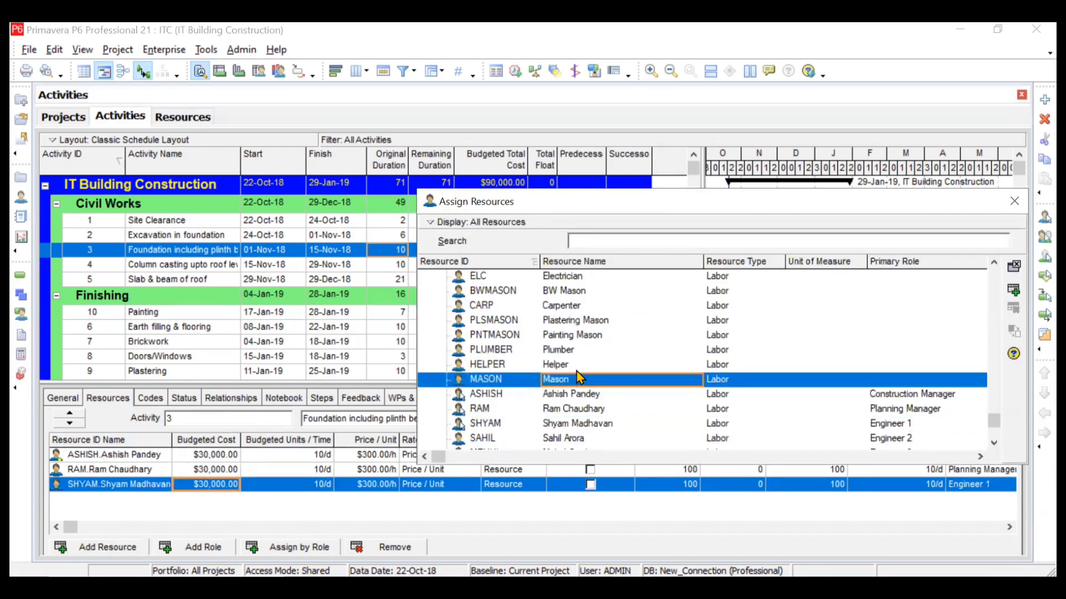
{"action": "left_click", "coordinate": [576, 367], "text": "ctrl"}
{"action": "left_click", "coordinate": [1013, 289]}
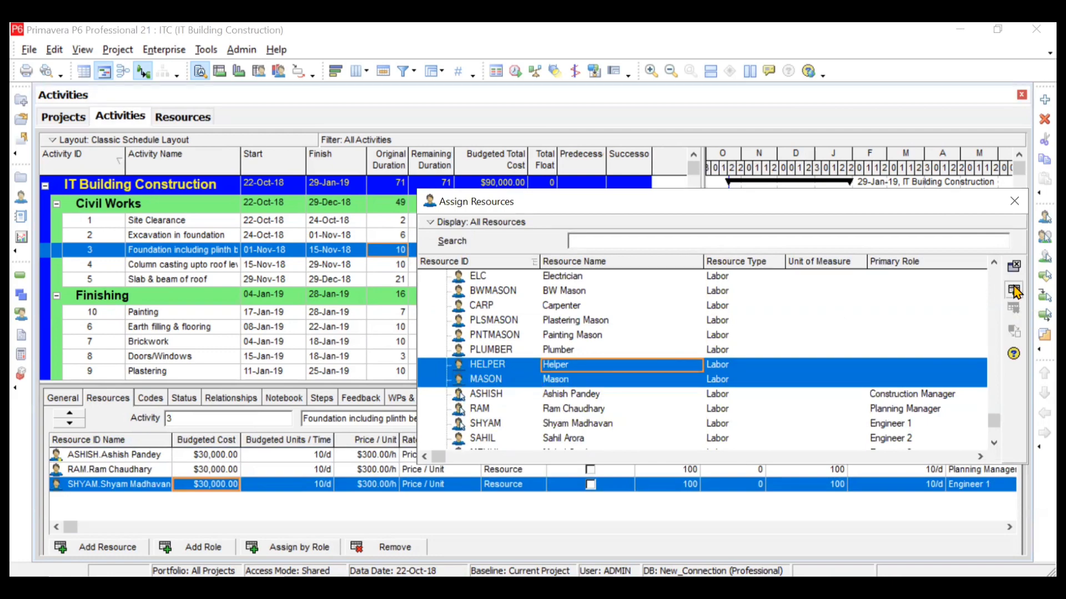
{"action": "left_click", "coordinate": [1015, 201]}
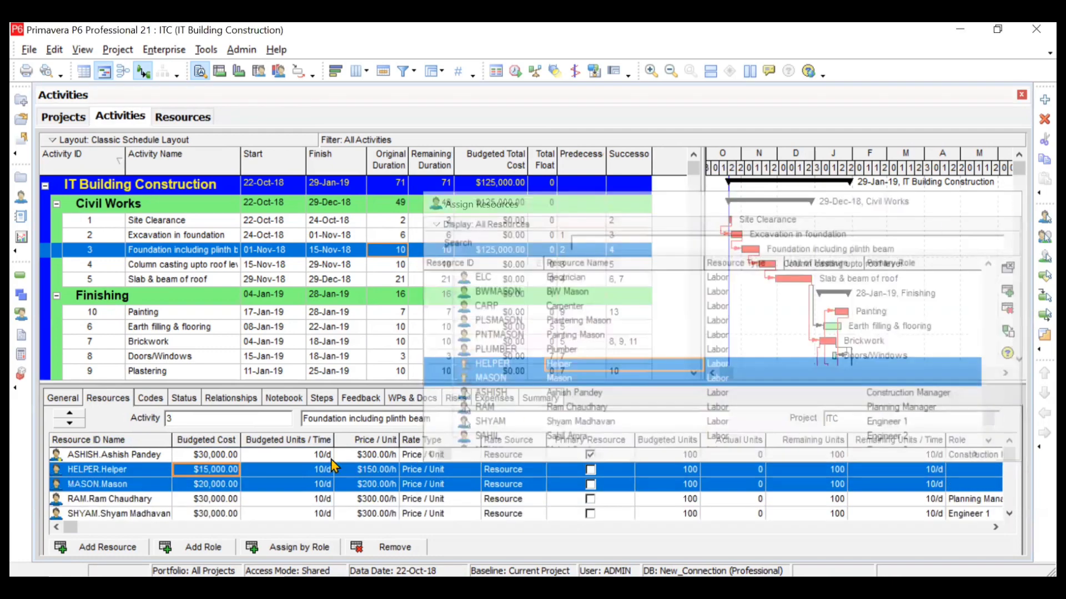
Step: Review the Helper's budgeted units on the foundation activity and set the Mason's budgeted units to 200
{"action": "left_click", "coordinate": [151, 471]}
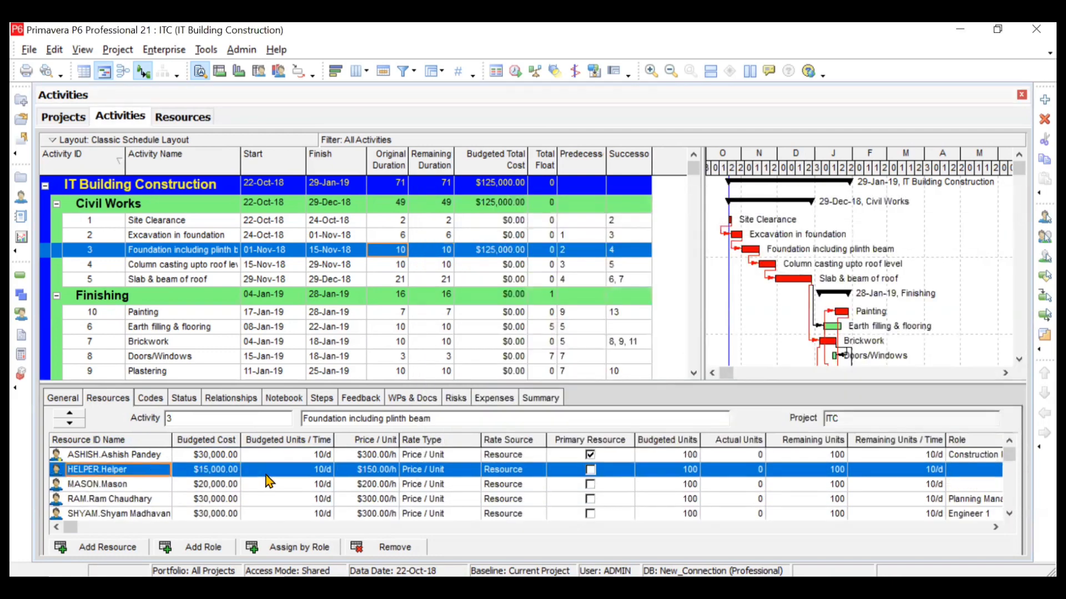
{"action": "left_click", "coordinate": [672, 473]}
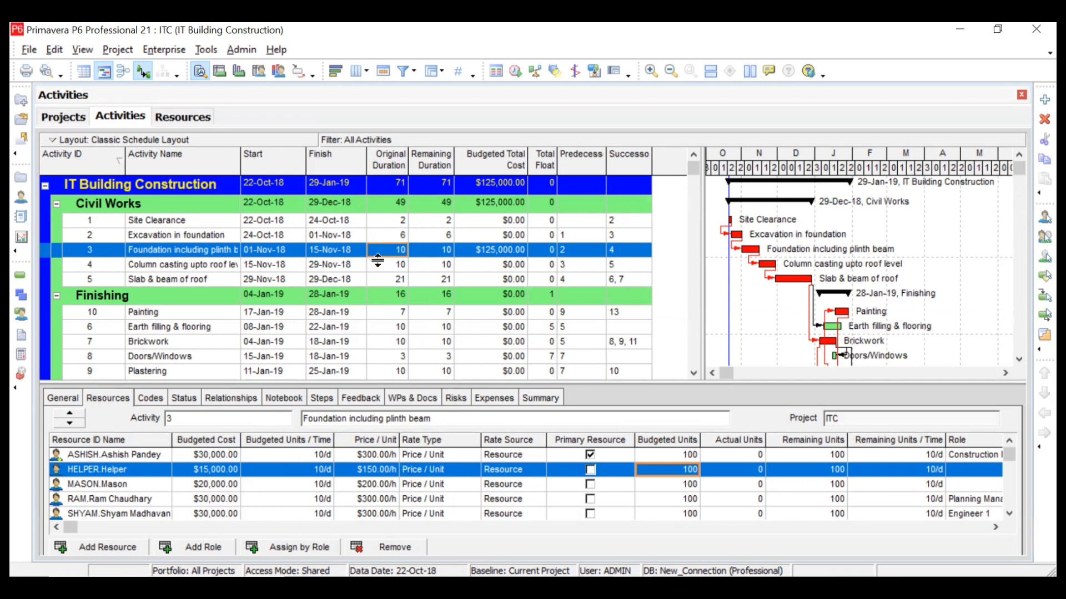
{"action": "left_click", "coordinate": [270, 487]}
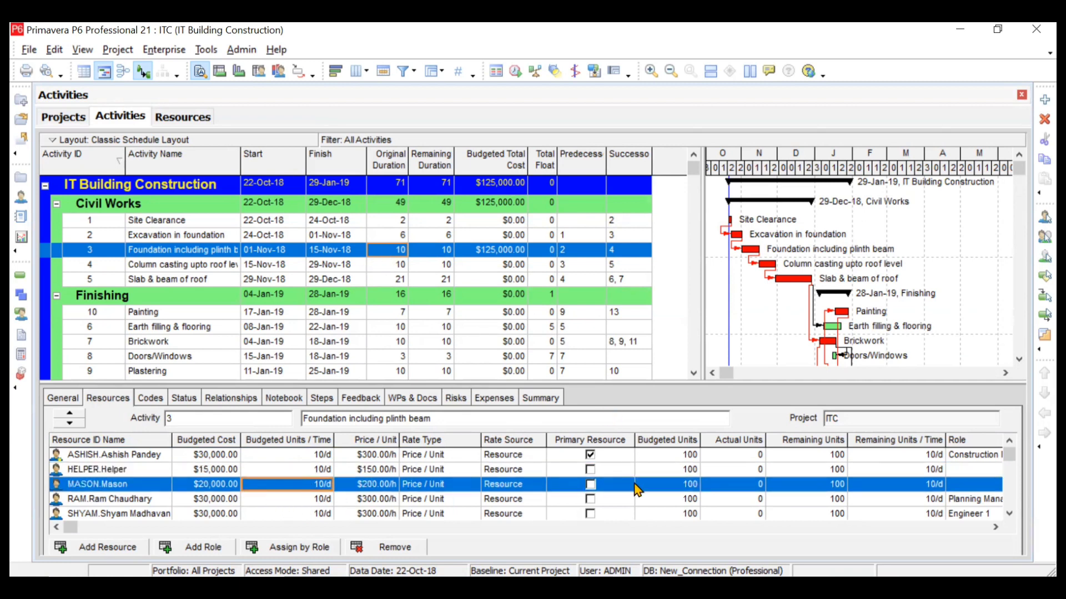
{"action": "left_click", "coordinate": [668, 485]}
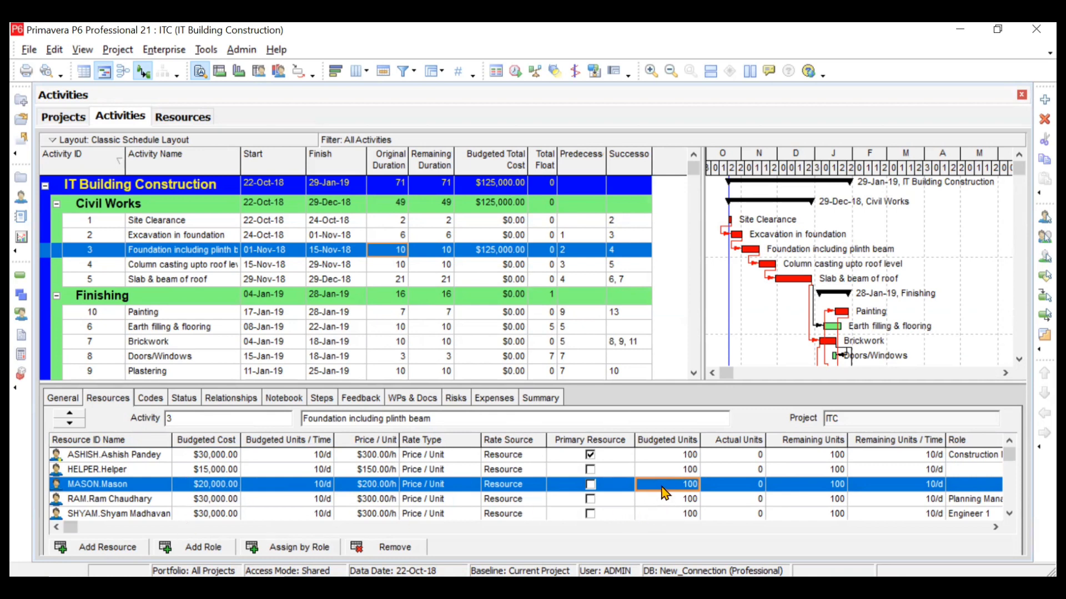
{"action": "type", "text": "200"}
{"action": "key", "text": "Return"}
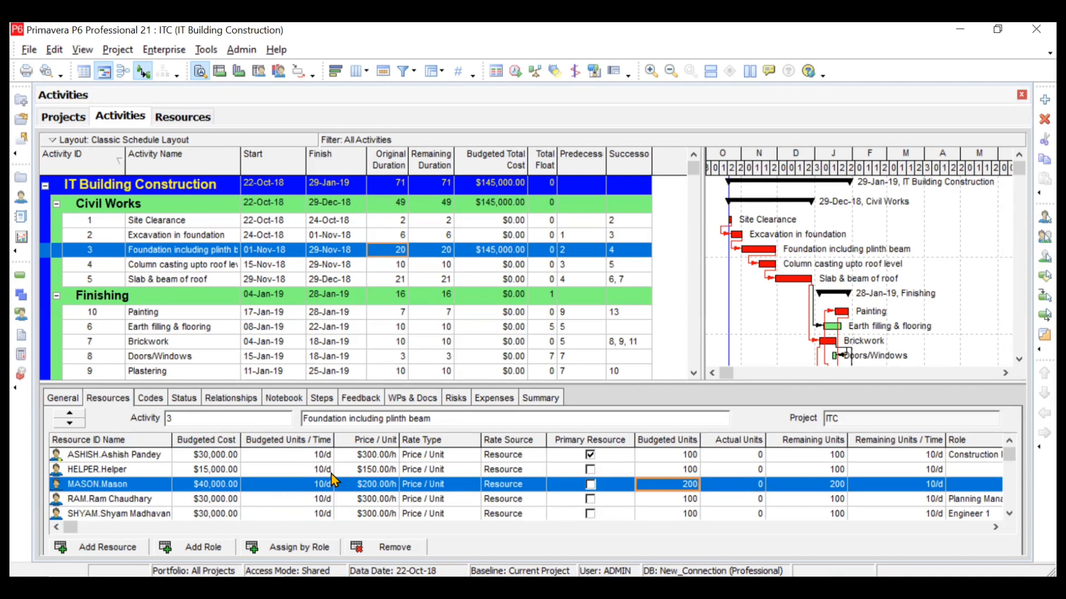
Step: Switch to PowerPoint and go through slides 6 to 8 to check the project's resource information
{"action": "left_click", "coordinate": [1010, 514]}
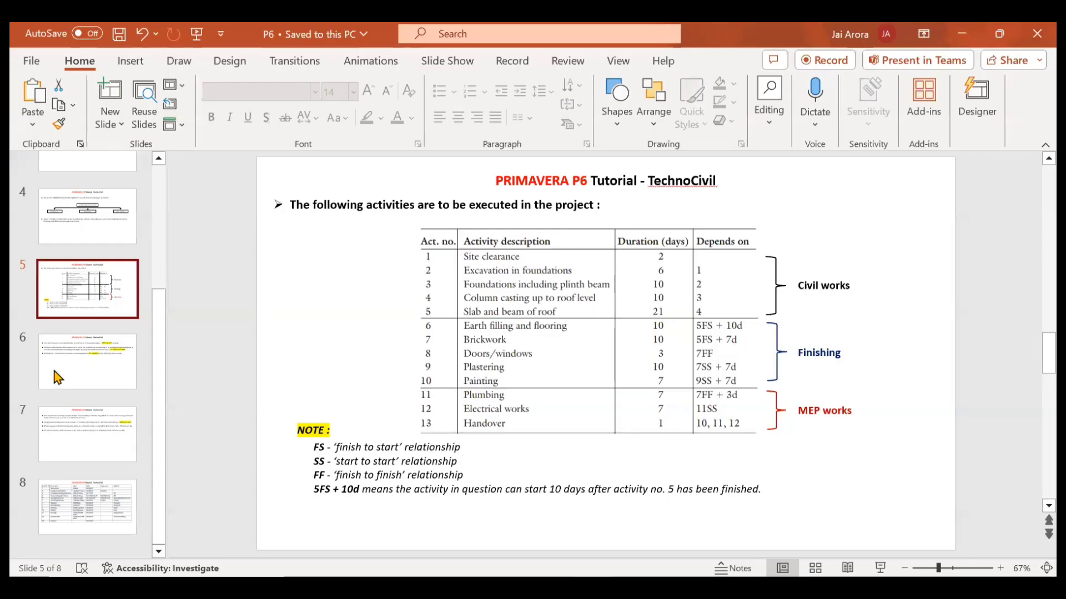
{"action": "left_click", "coordinate": [57, 378]}
{"action": "key", "text": "Down"}
{"action": "key", "text": "Down"}
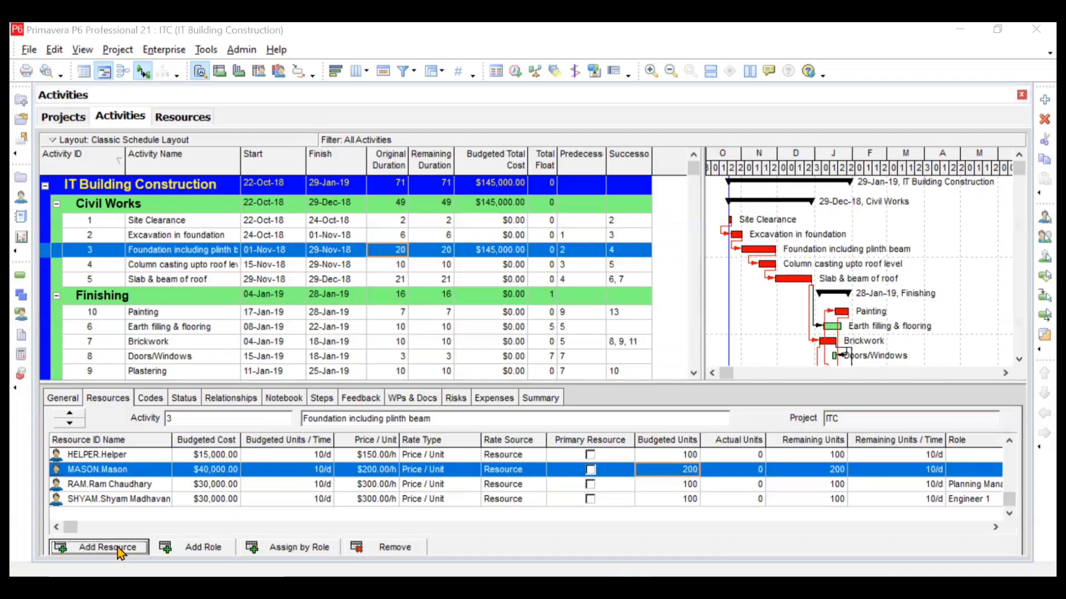
Step: Back in Primavera P6, assign the Plain Cement Concrete material to Foundation including plinth beam and check the Helper's budgeted cost
{"action": "left_click", "coordinate": [118, 546]}
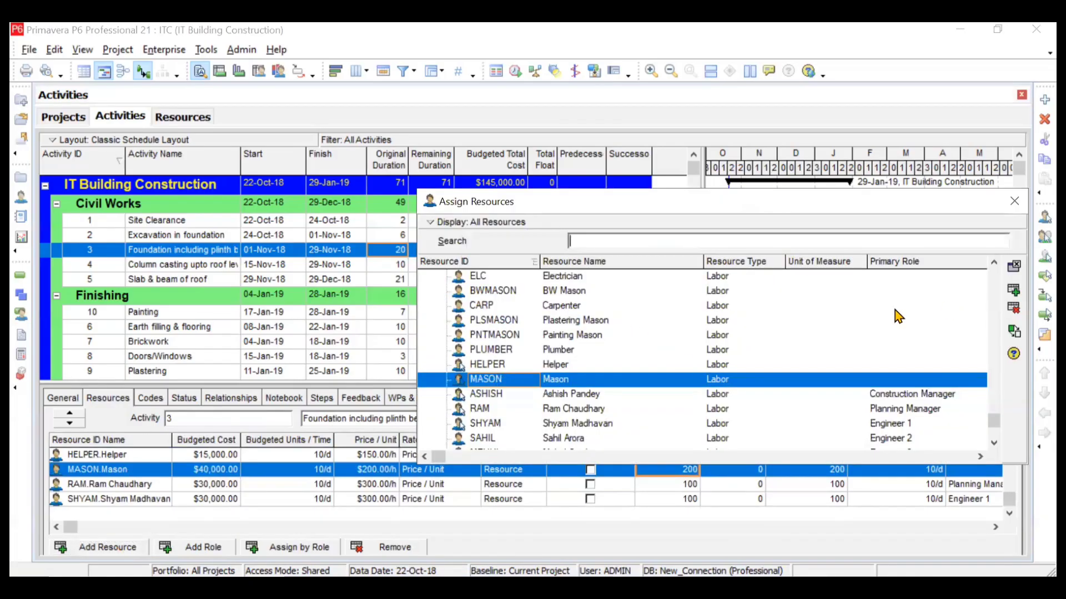
{"action": "left_click", "coordinate": [854, 312]}
{"action": "key", "text": "Up"}
{"action": "key", "text": "Up"}
{"action": "key", "text": "Up"}
{"action": "key", "text": "Up"}
{"action": "key", "text": "Up"}
{"action": "key", "text": "Up"}
{"action": "key", "text": "Up"}
{"action": "key", "text": "Up"}
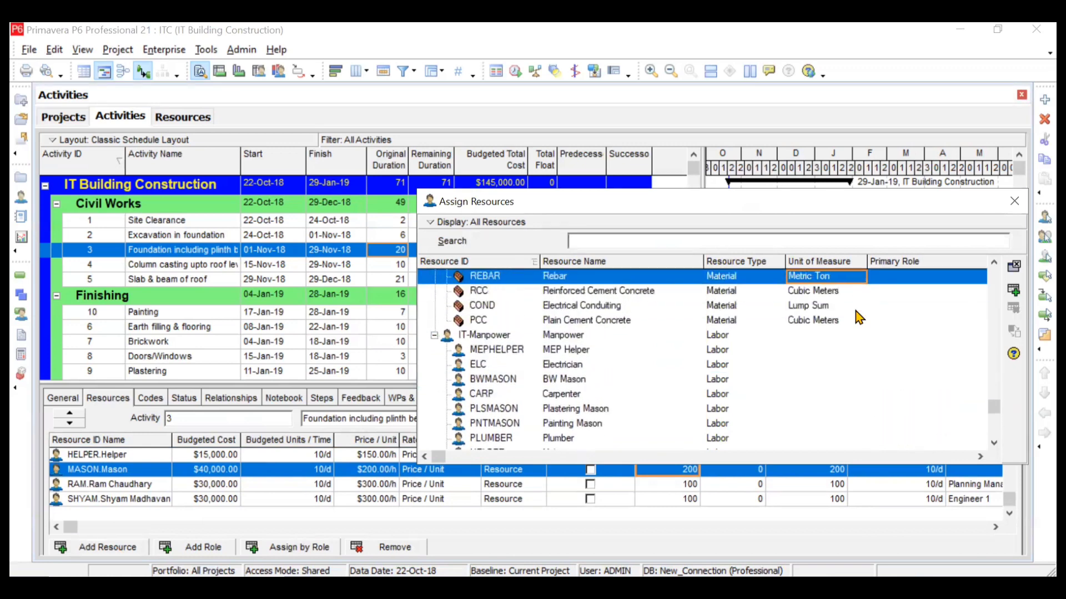
{"action": "key", "text": "Down"}
{"action": "key", "text": "Down"}
{"action": "key", "text": "Down"}
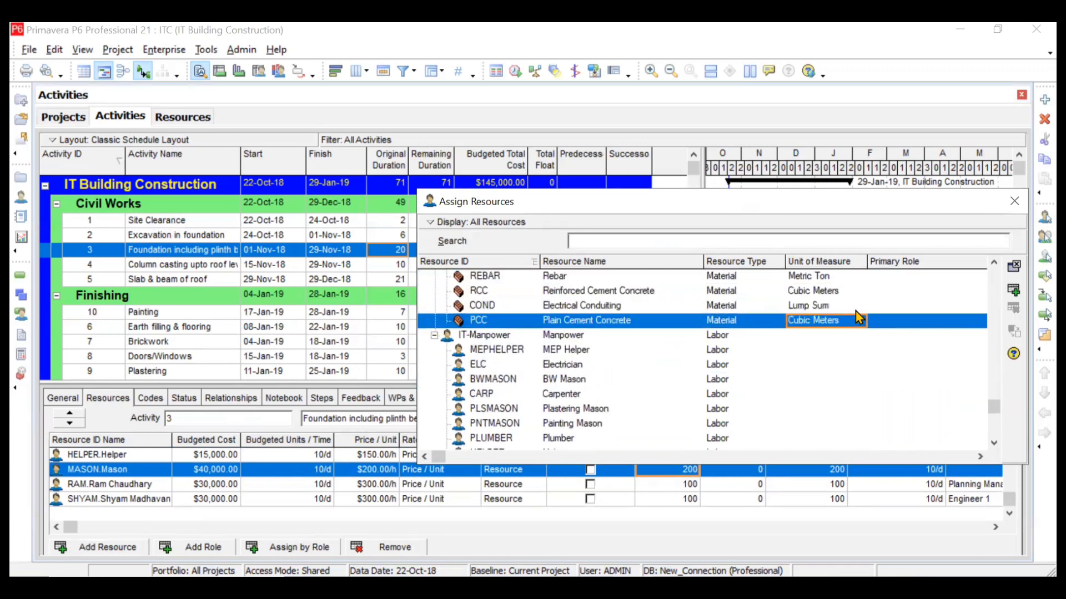
{"action": "left_click", "coordinate": [1013, 291]}
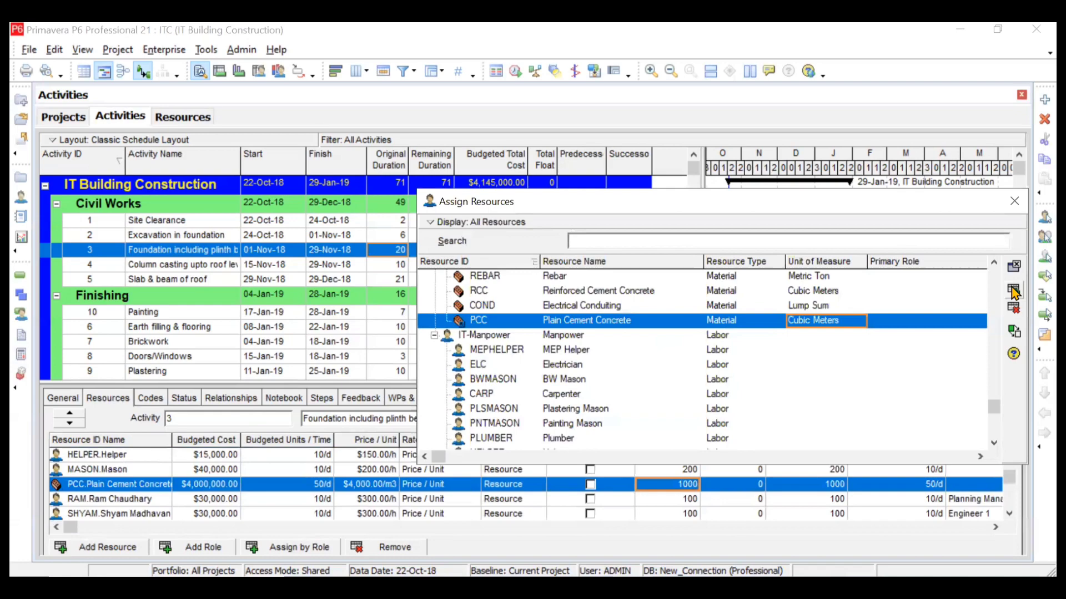
{"action": "left_click", "coordinate": [1014, 201]}
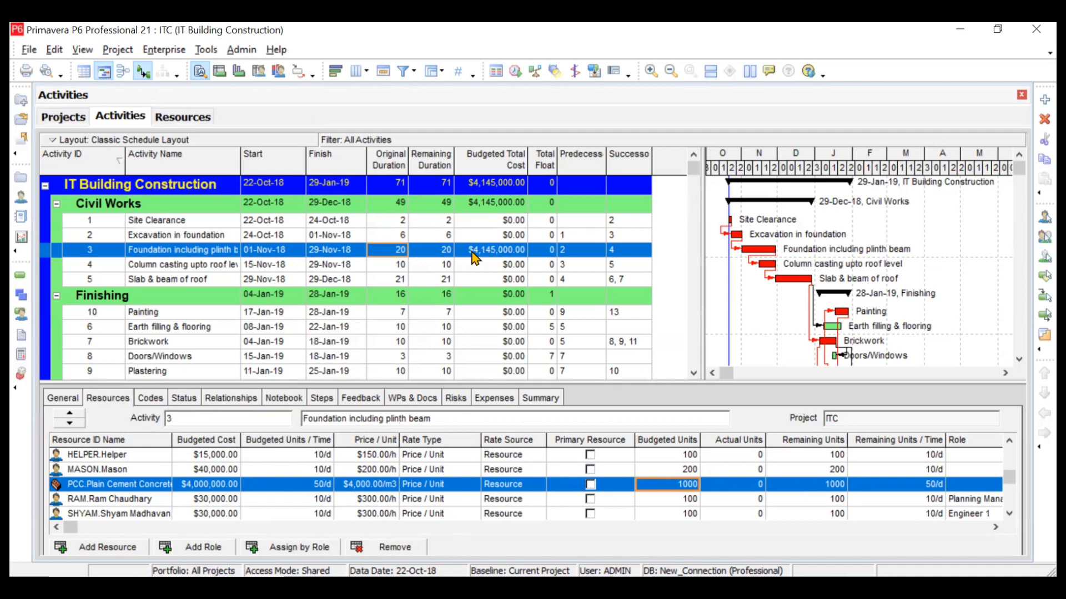
{"action": "left_click", "coordinate": [218, 456]}
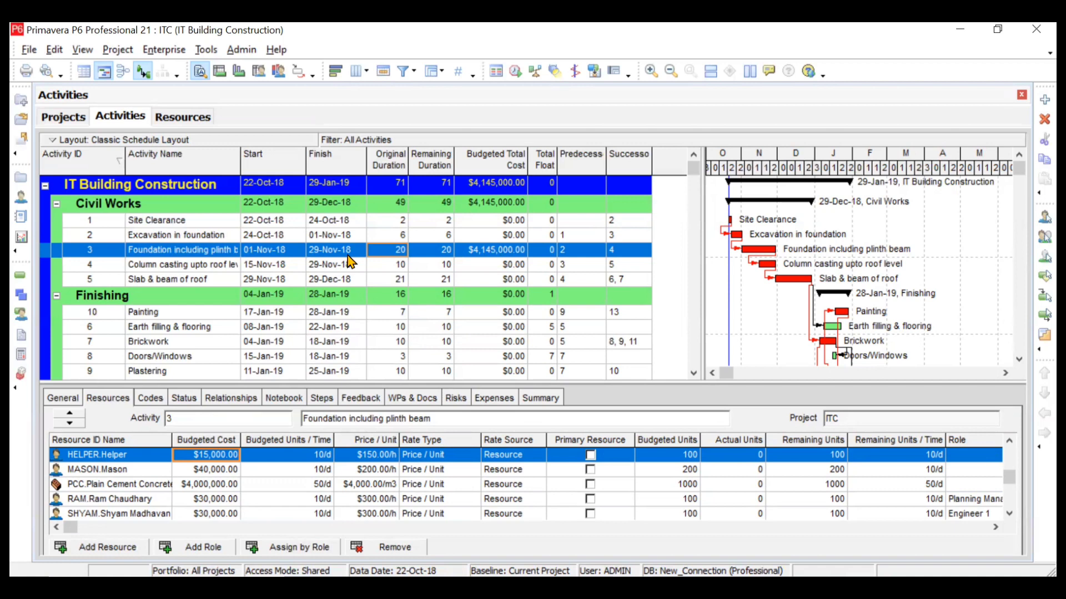
Step: Add an expense item named Water & Power to the Foundation including plinth beam activity
{"action": "left_click", "coordinate": [491, 401]}
{"action": "left_click", "coordinate": [94, 546]}
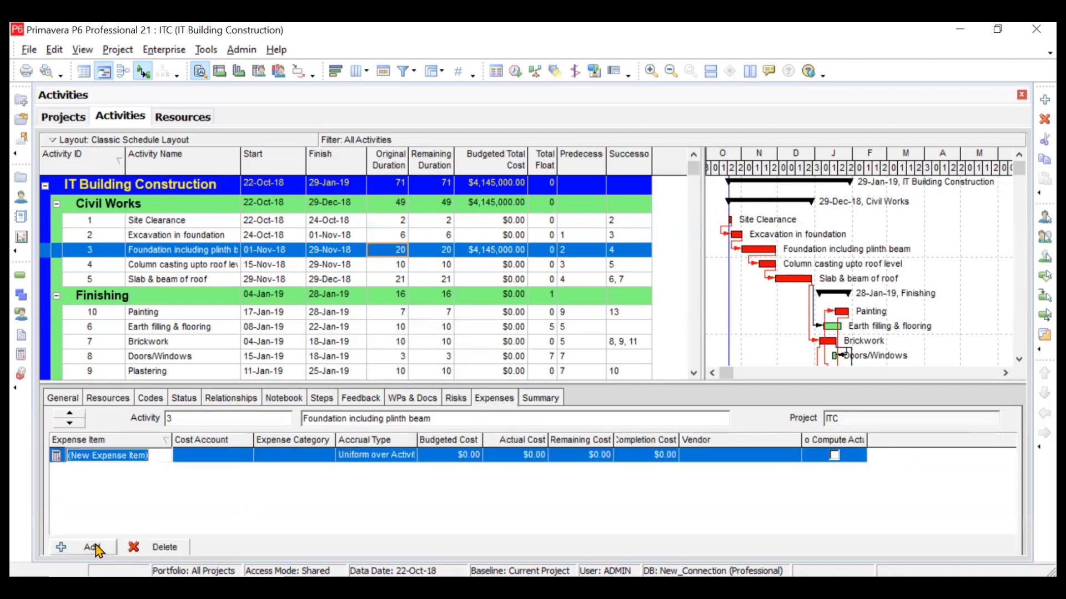
{"action": "type", "text": "Water & Power"}
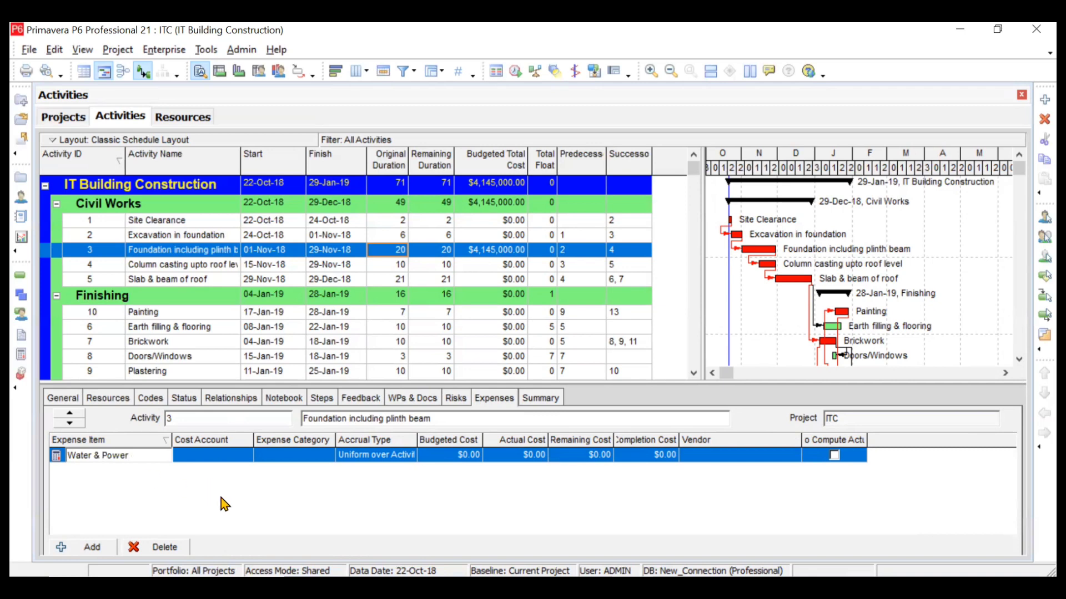
{"action": "key", "text": "Return"}
Step: Assign the Facilities expense category to the Water & Power expense item
{"action": "left_click", "coordinate": [331, 457]}
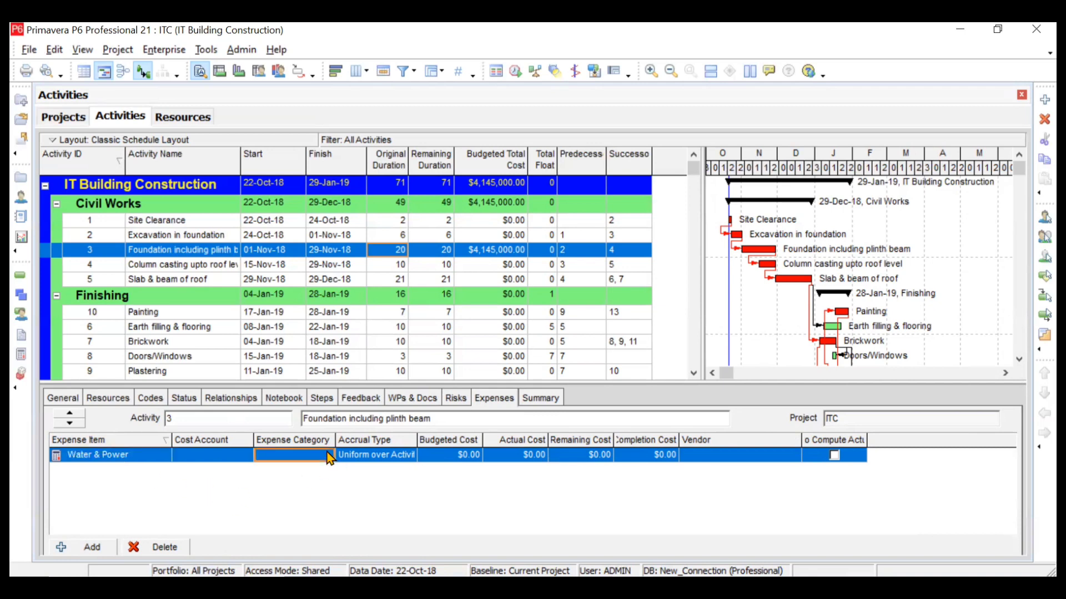
{"action": "left_click", "coordinate": [329, 456]}
{"action": "left_click", "coordinate": [328, 456]}
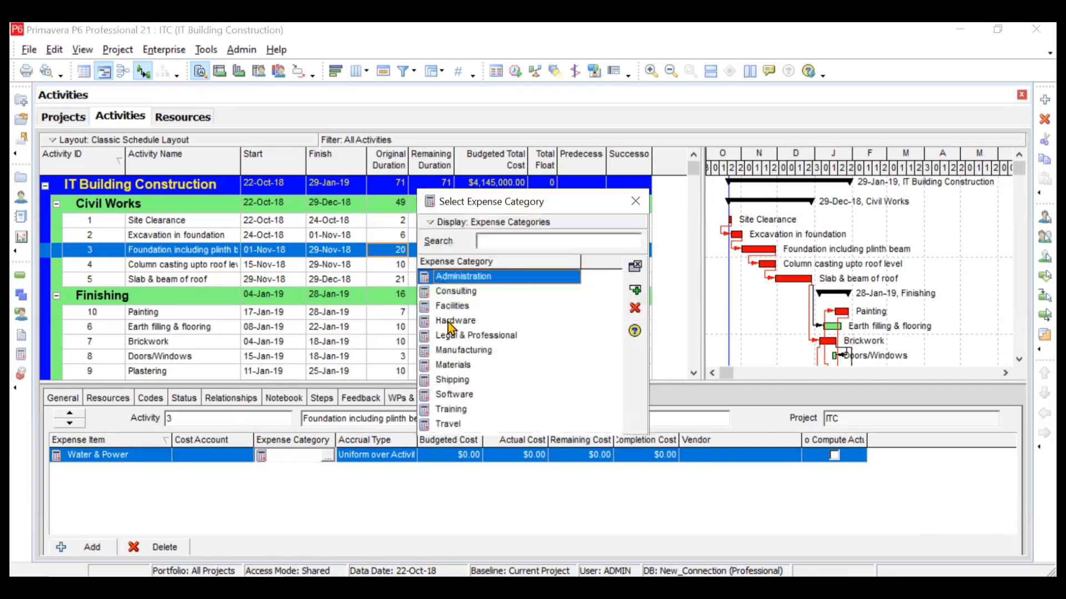
{"action": "left_click", "coordinate": [475, 309]}
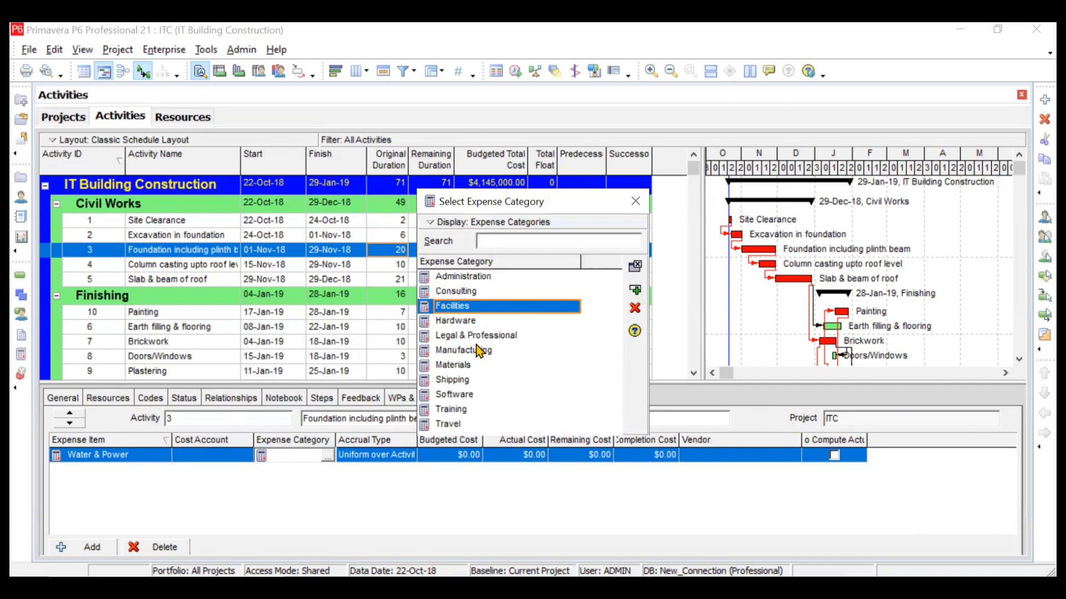
{"action": "left_click", "coordinate": [634, 289]}
{"action": "left_click", "coordinate": [238, 50]}
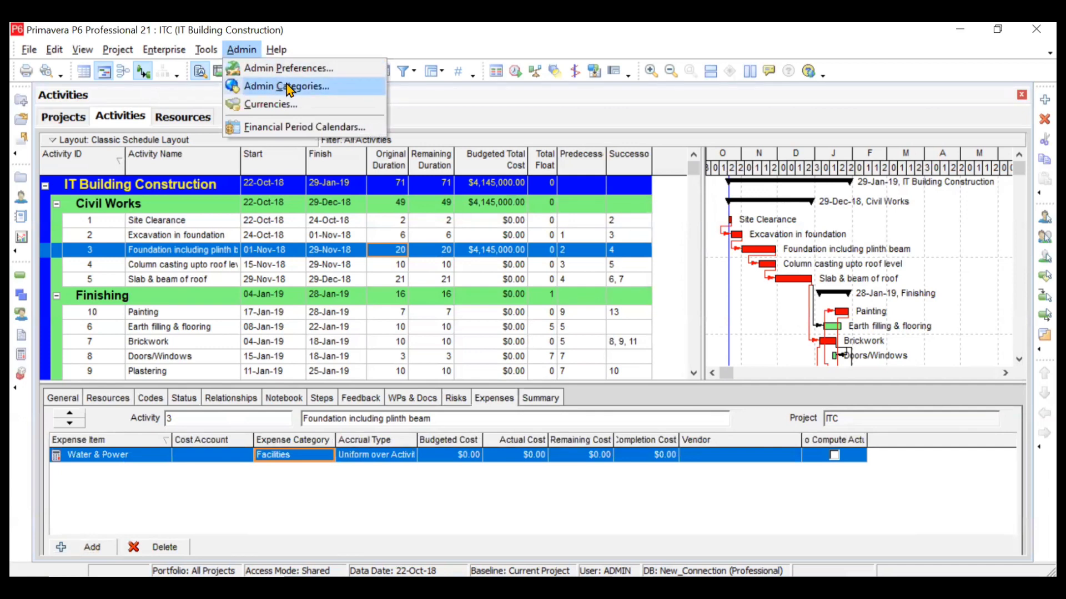
{"action": "left_click", "coordinate": [244, 459]}
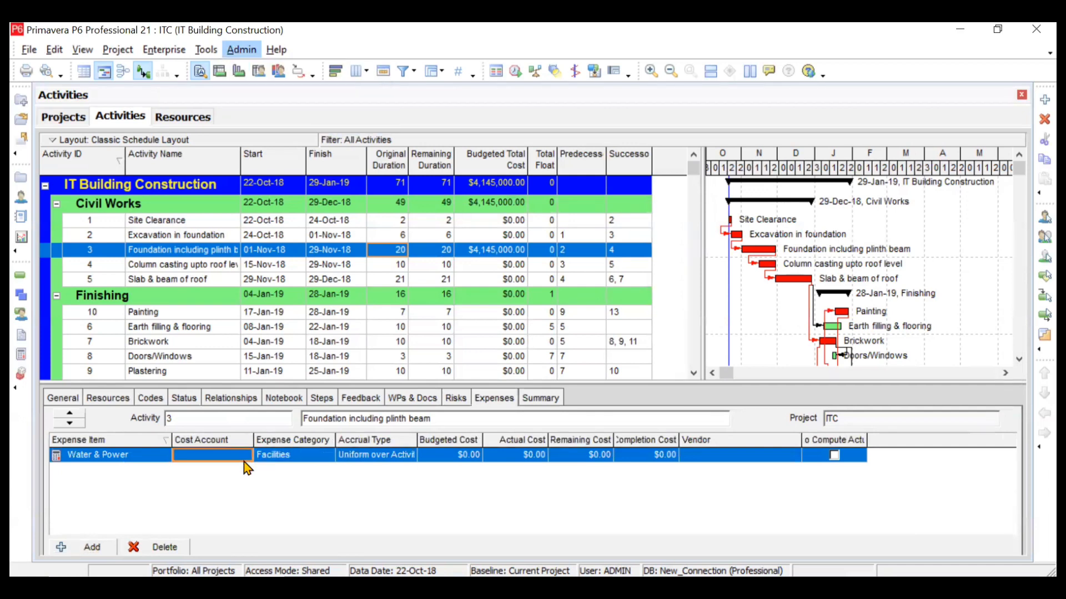
{"action": "left_click", "coordinate": [285, 457]}
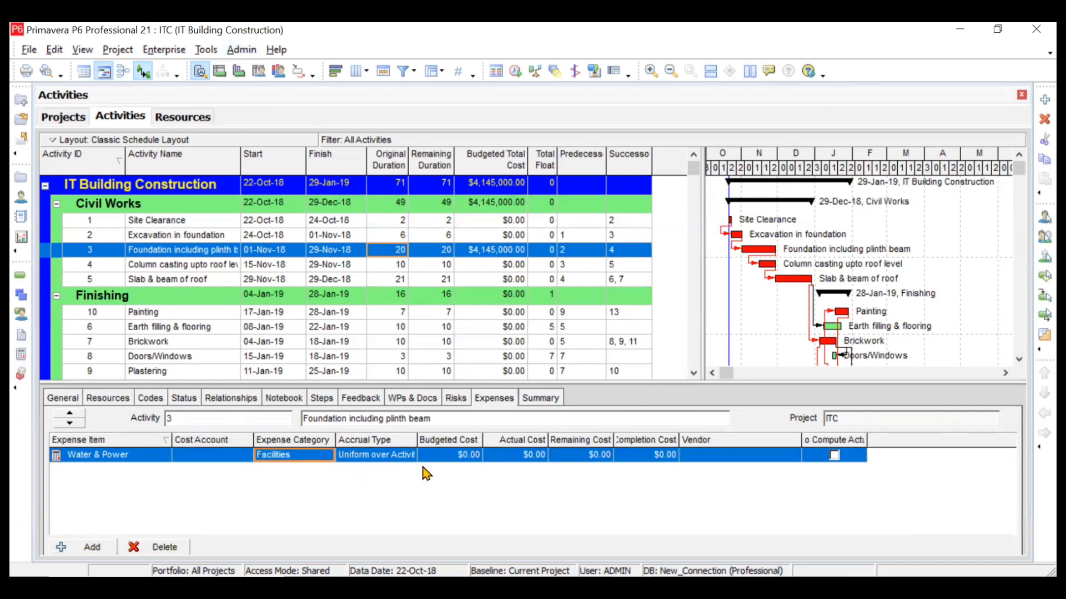
Step: Set the budgeted cost of the Water & Power expense item to $100
{"action": "left_click", "coordinate": [456, 454]}
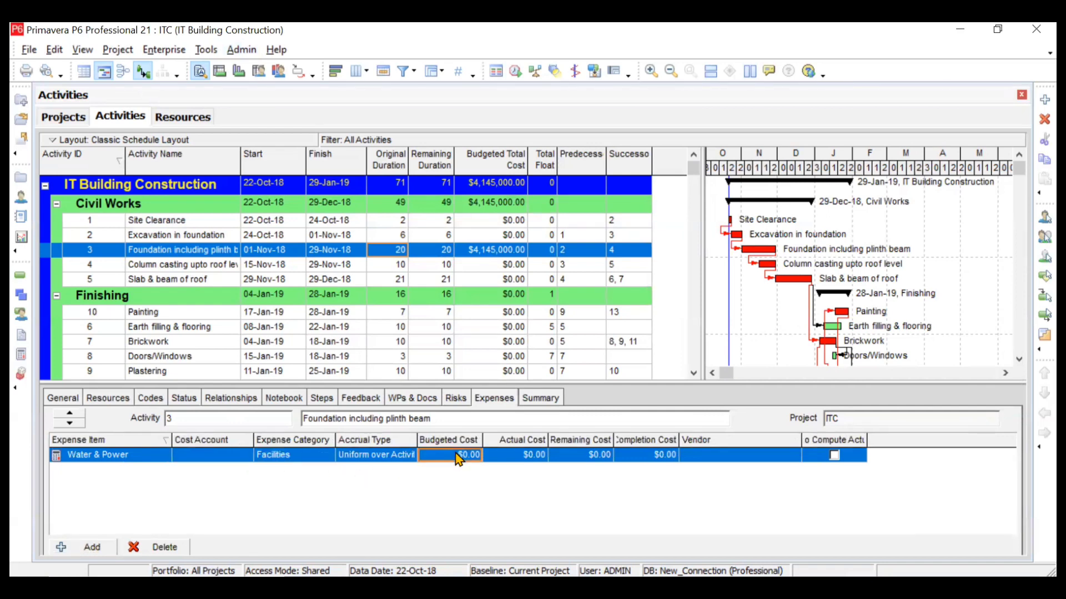
{"action": "type", "text": "100"}
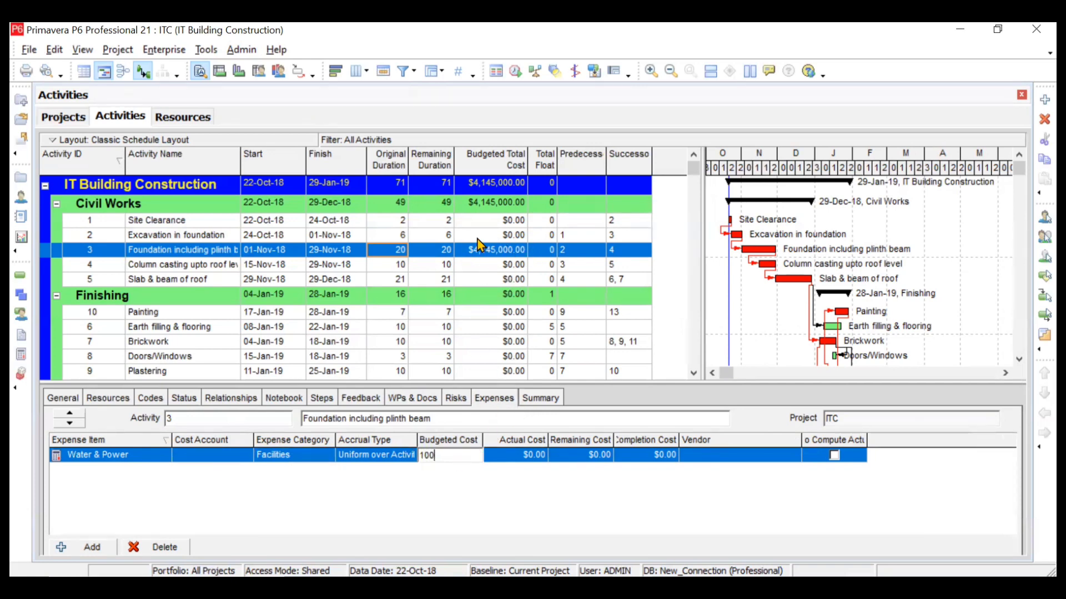
{"action": "left_click", "coordinate": [454, 520]}
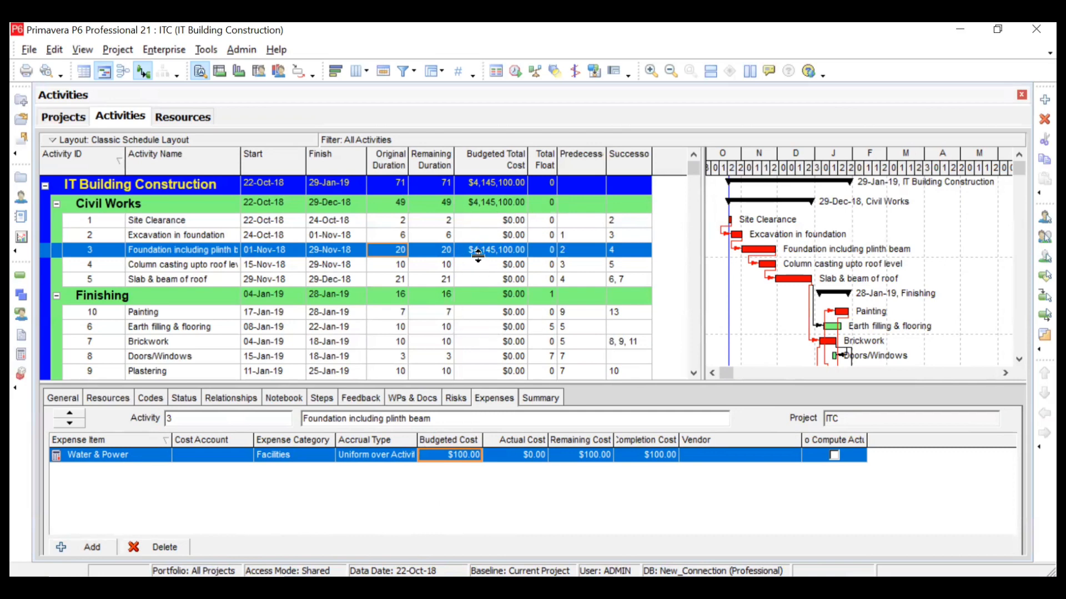
Step: Select the Painting activity and check its labor, staff and material requirements in the PowerPoint resource table
{"action": "left_click", "coordinate": [211, 317]}
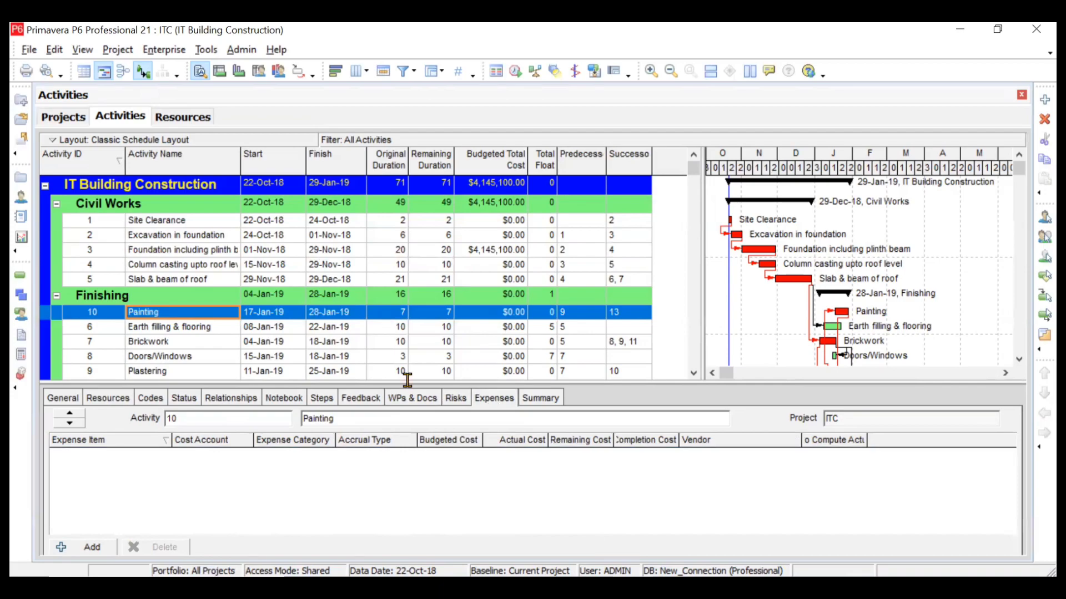
{"action": "key", "text": "alt+Tab"}
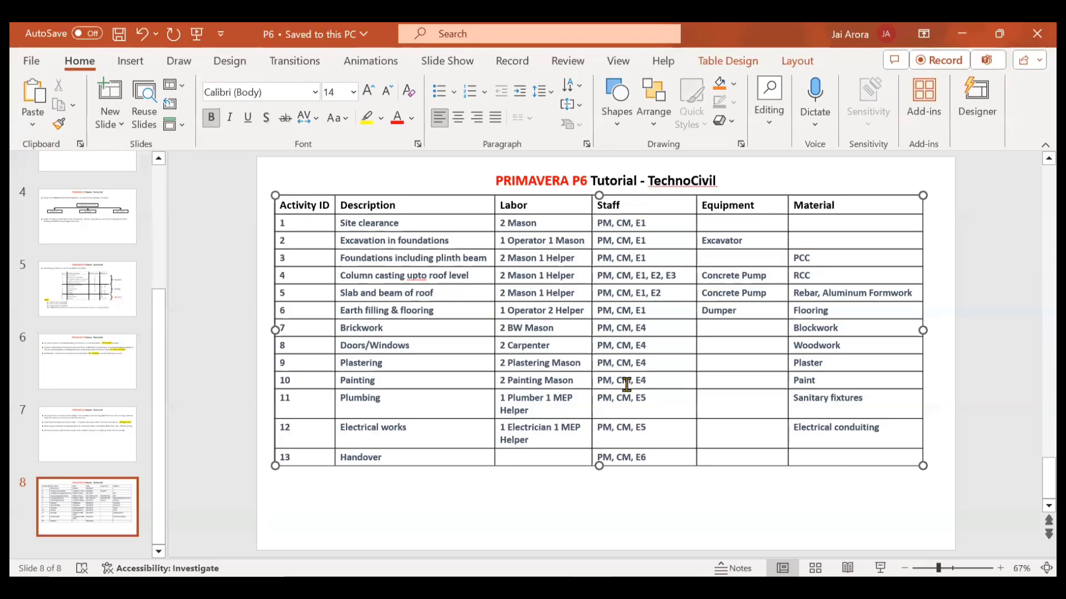
{"action": "left_click", "coordinate": [966, 31]}
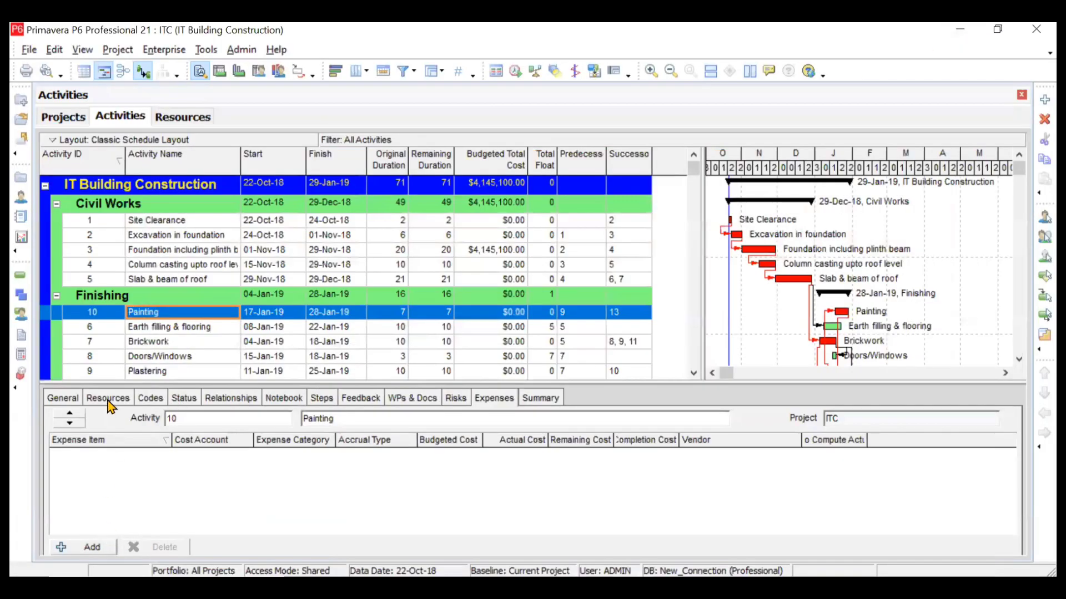
Step: In Primavera P6, assign the Construction Manager, Planning Manager and Engineer 4 resources to the Painting activity
{"action": "left_click", "coordinate": [107, 399]}
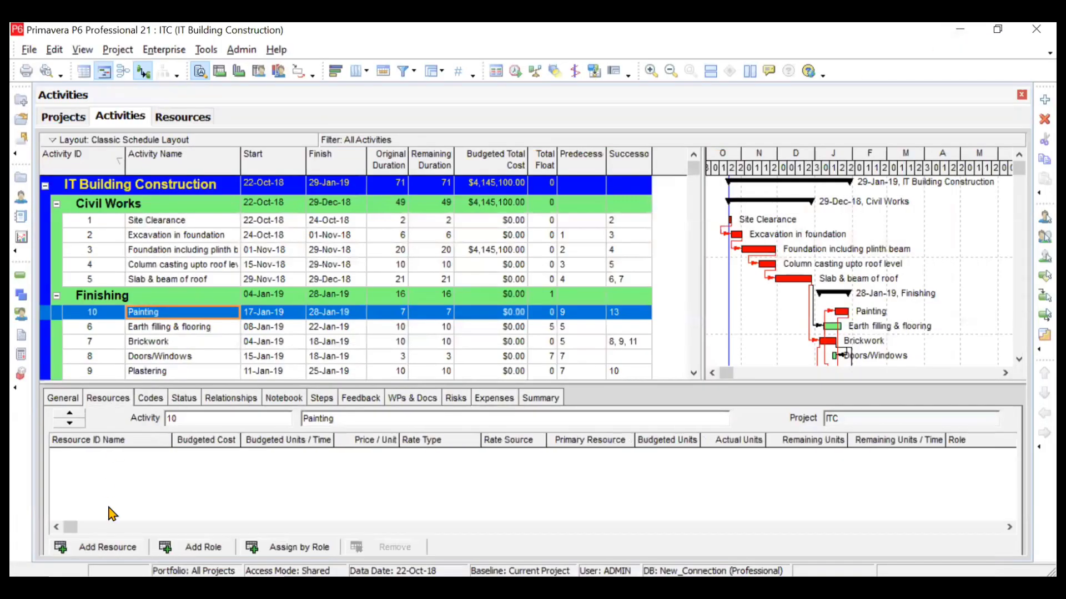
{"action": "left_click", "coordinate": [108, 547]}
{"action": "scroll", "coordinate": [711, 391], "scroll_direction": "down", "scroll_amount": 2}
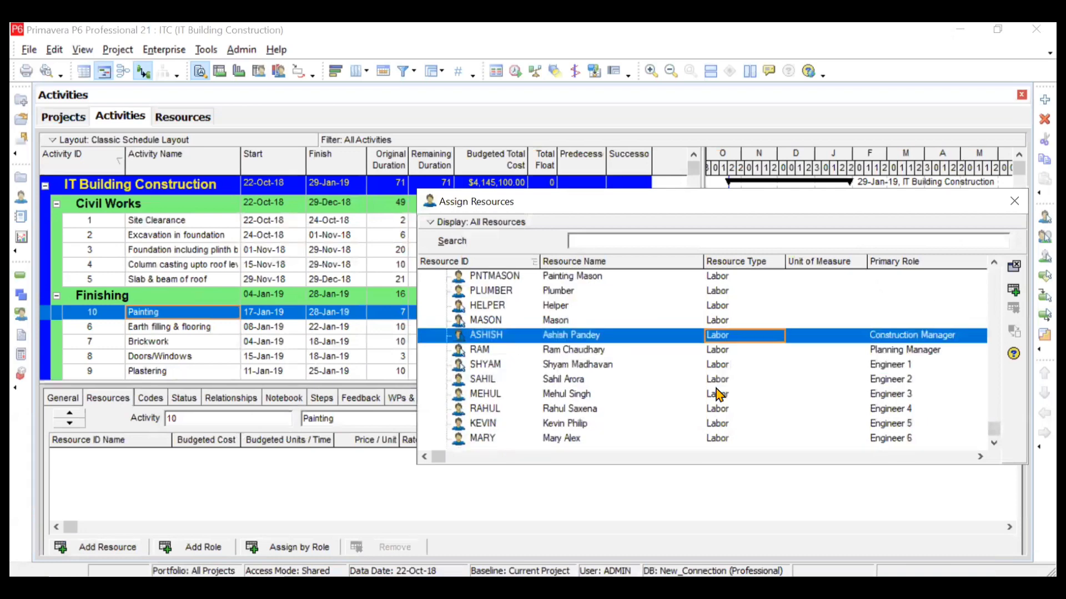
{"action": "left_click", "coordinate": [663, 350]}
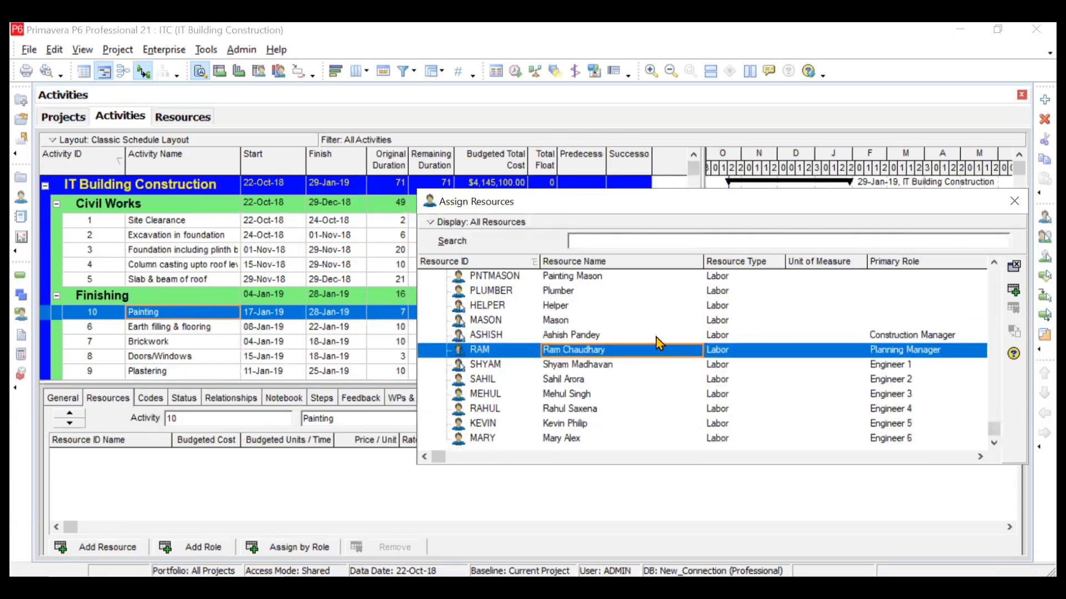
{"action": "left_click", "coordinate": [656, 336], "text": "ctrl"}
{"action": "left_click", "coordinate": [647, 408], "text": "ctrl"}
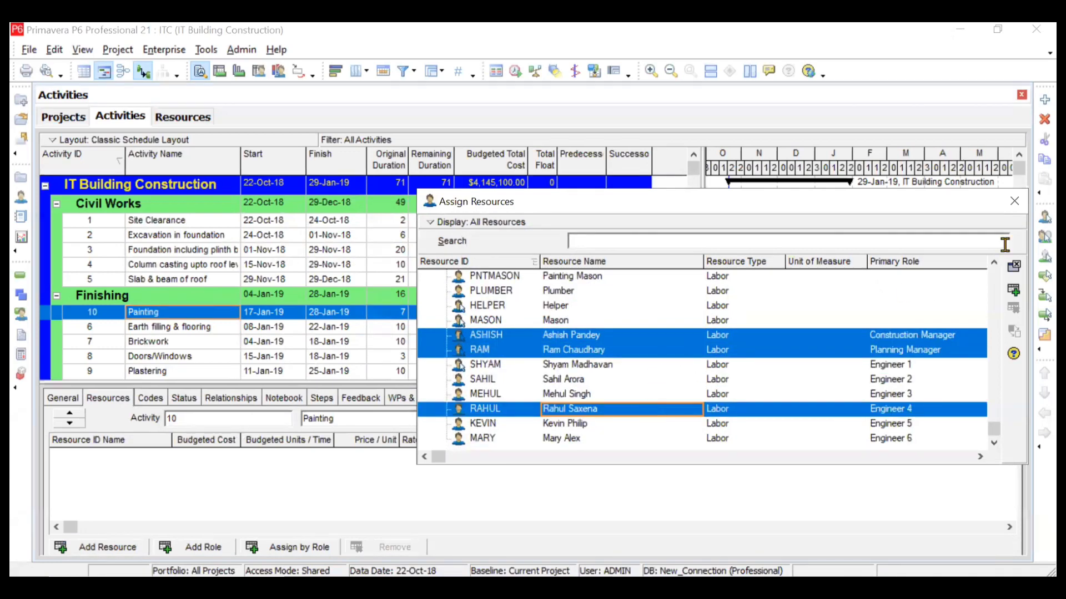
{"action": "left_click", "coordinate": [1014, 291]}
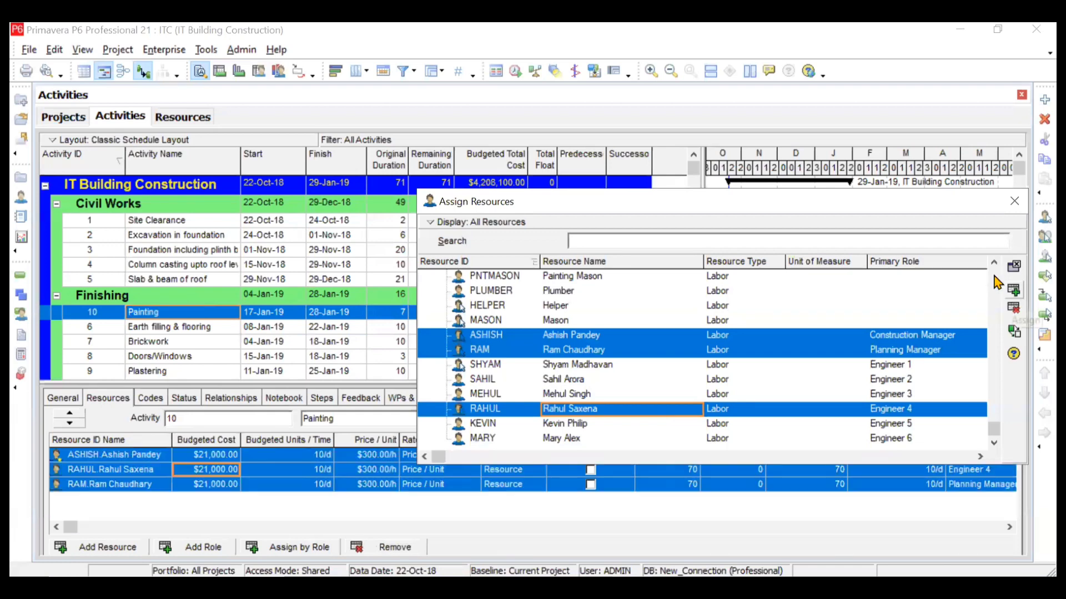
{"action": "left_click", "coordinate": [1014, 203]}
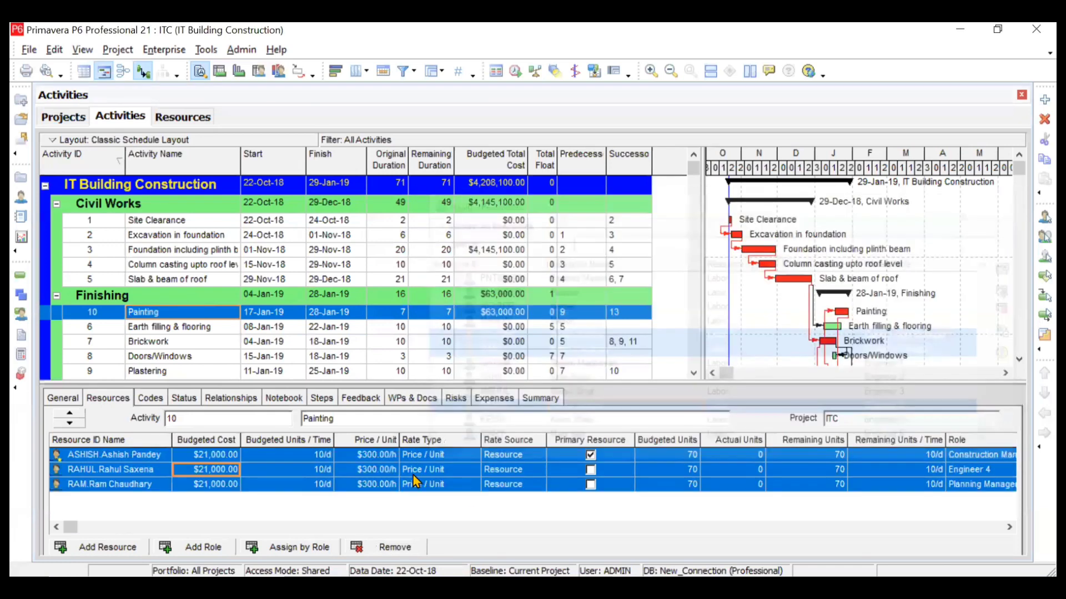
Step: Check the Construction Manager's budgeted units per time, price per unit and budgeted units on the Painting activity
{"action": "left_click", "coordinate": [318, 460]}
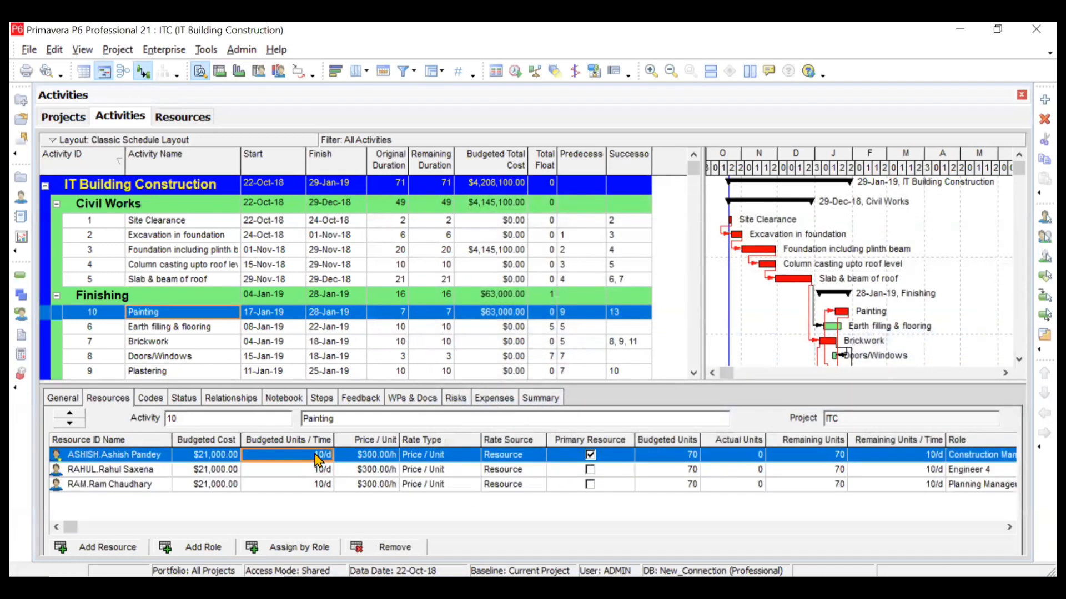
{"action": "left_click", "coordinate": [380, 457]}
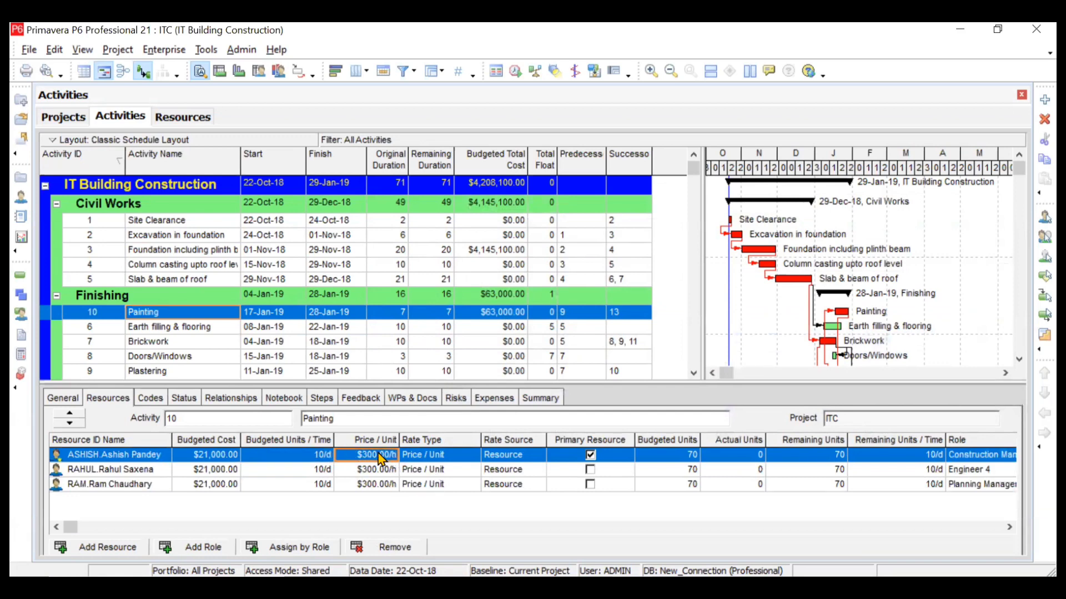
{"action": "left_click", "coordinate": [664, 461]}
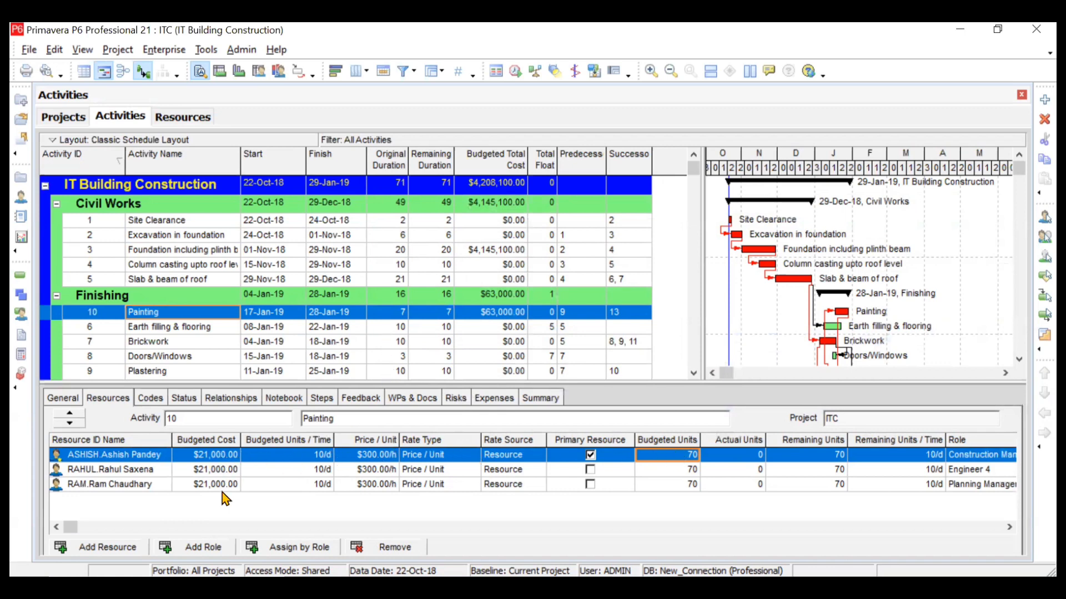
Step: Assign the Painting Mason labor resource to the Painting activity
{"action": "left_click", "coordinate": [134, 552]}
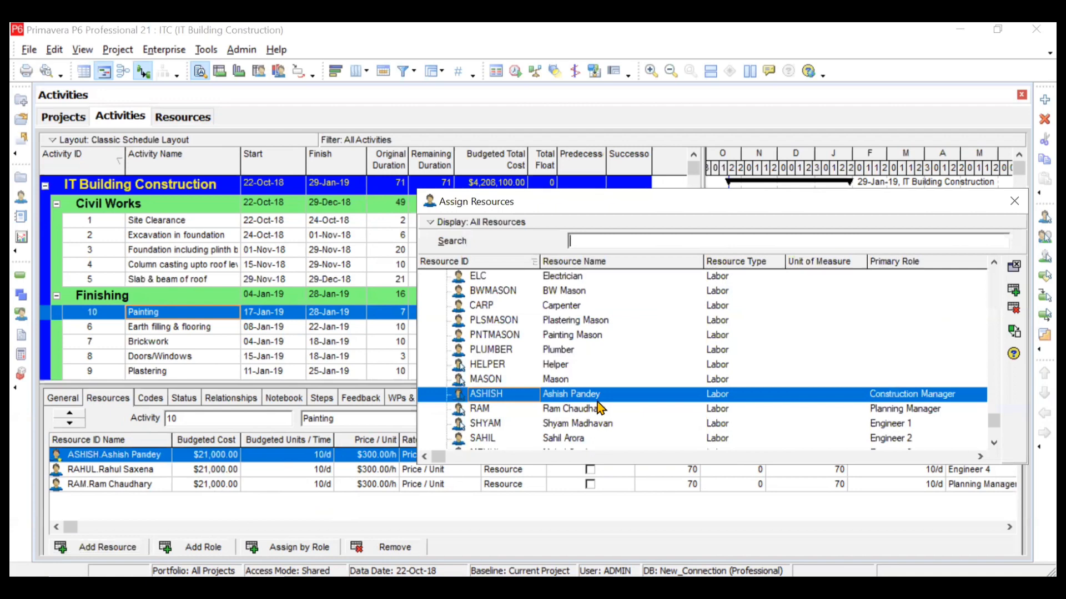
{"action": "left_click", "coordinate": [584, 336]}
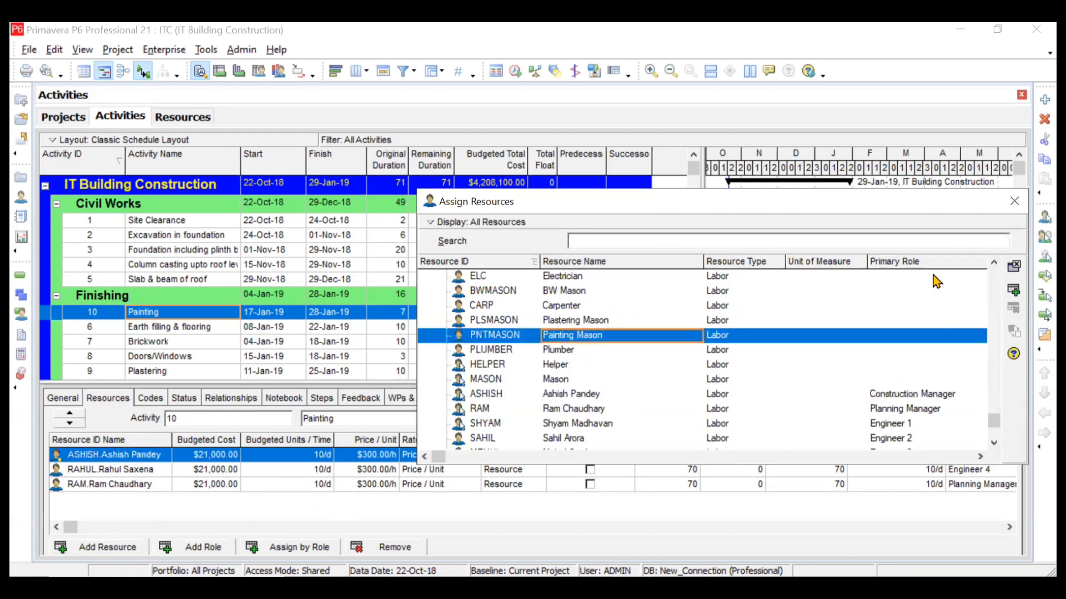
{"action": "left_click", "coordinate": [1018, 293]}
{"action": "left_click", "coordinate": [1014, 201]}
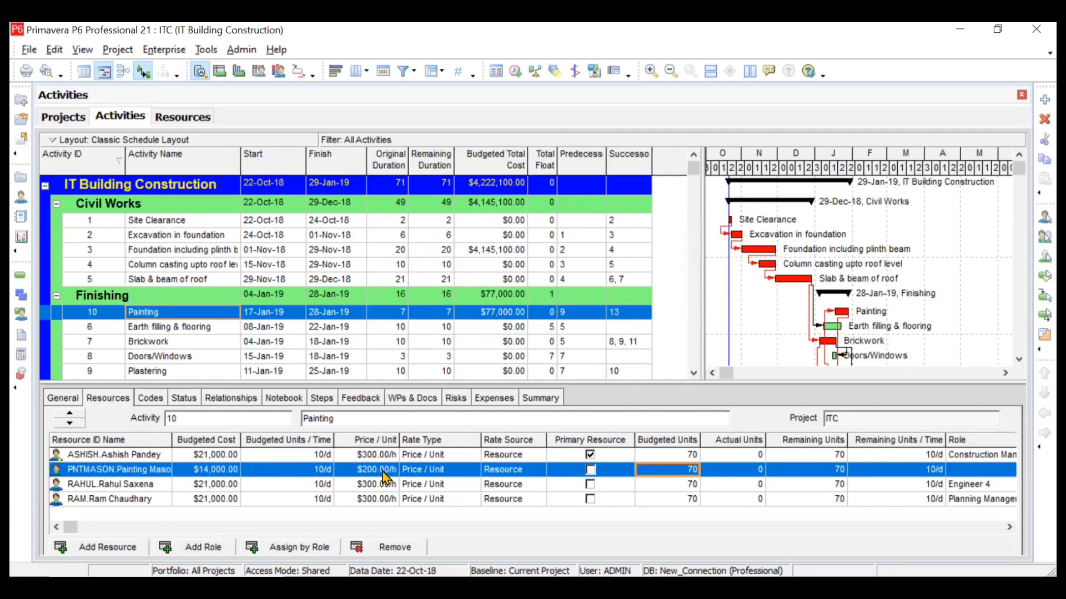
Step: Set the Painting Mason's remaining units to 140 on the Painting activity
{"action": "left_click", "coordinate": [794, 476]}
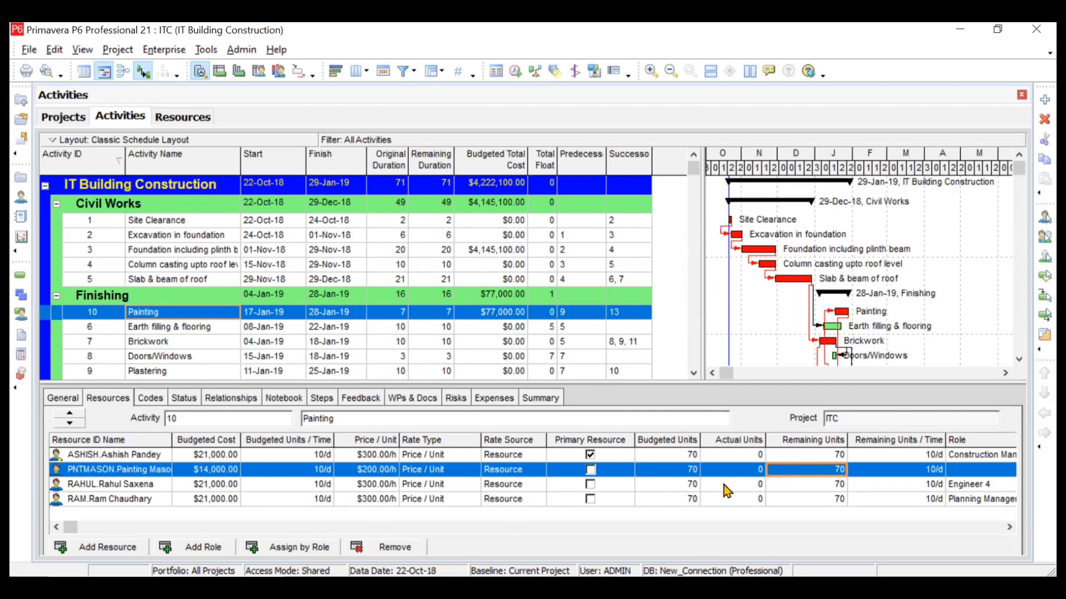
{"action": "type", "text": "14"}
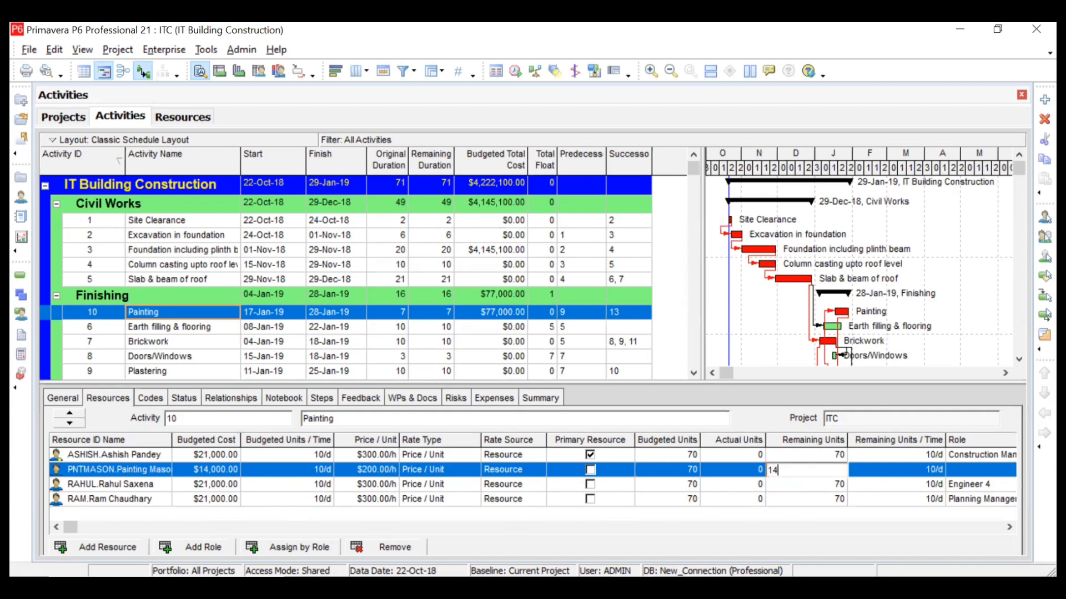
{"action": "key", "text": "Return"}
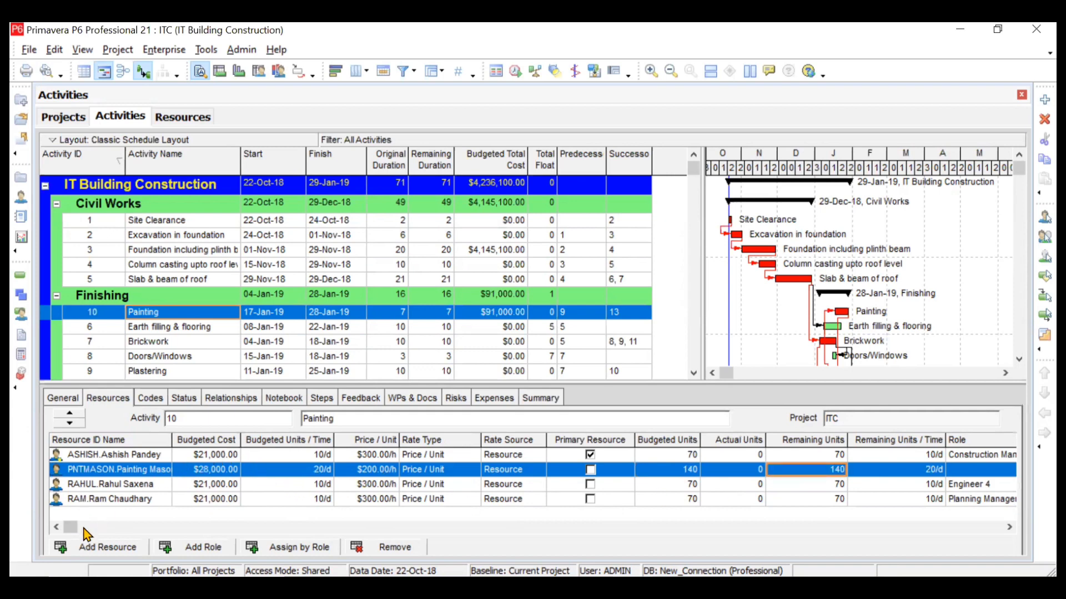
Step: Assign the Paint material resource to the Painting activity
{"action": "left_click", "coordinate": [106, 547]}
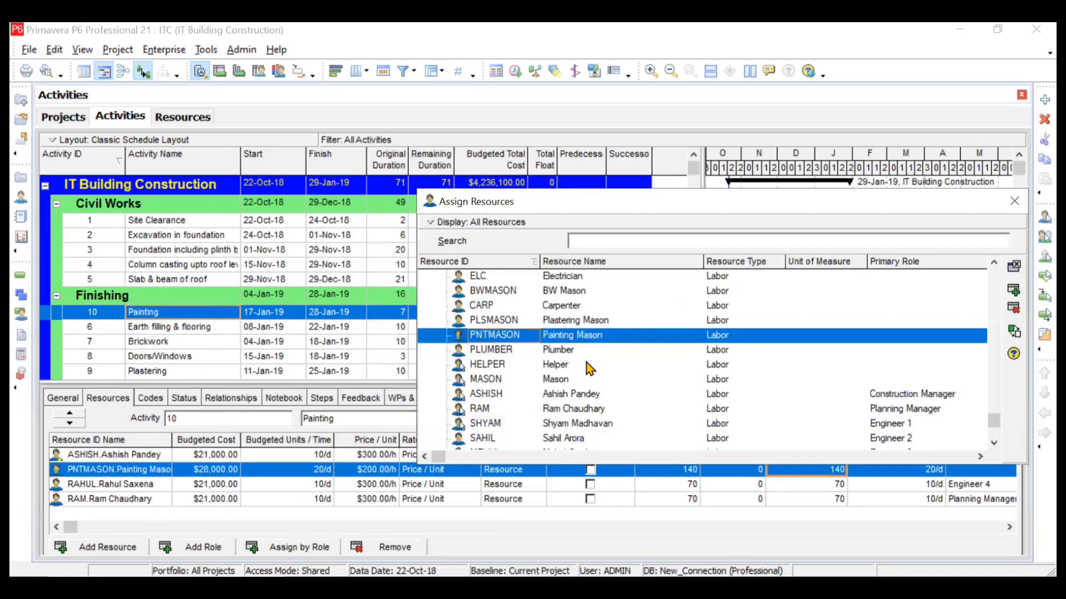
{"action": "scroll", "coordinate": [588, 325], "scroll_direction": "up", "scroll_amount": 4}
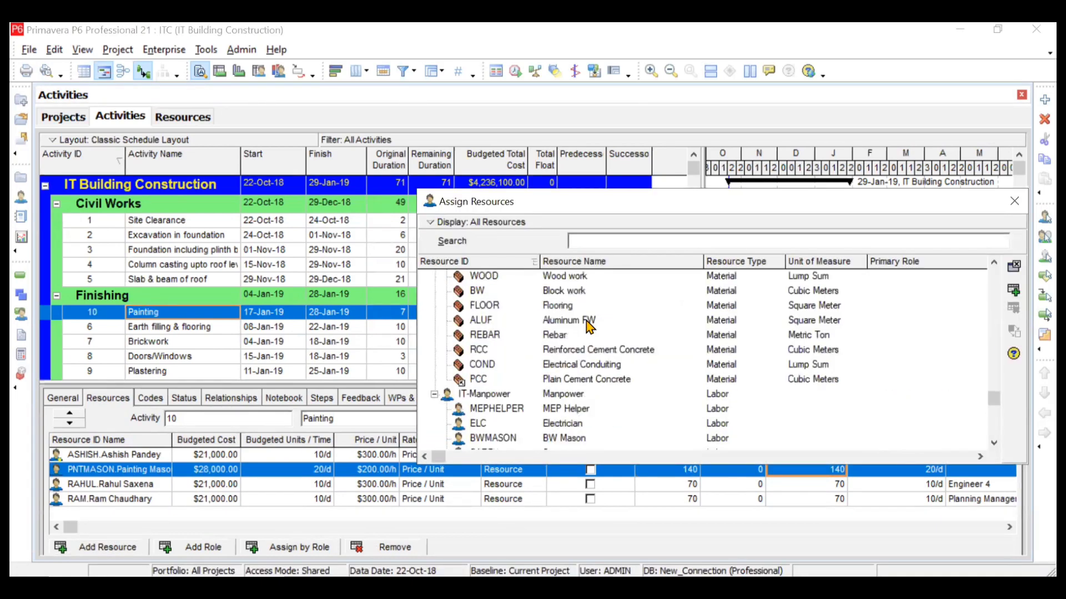
{"action": "scroll", "coordinate": [588, 325], "scroll_direction": "up", "scroll_amount": 3}
{"action": "scroll", "coordinate": [587, 324], "scroll_direction": "down", "scroll_amount": 3}
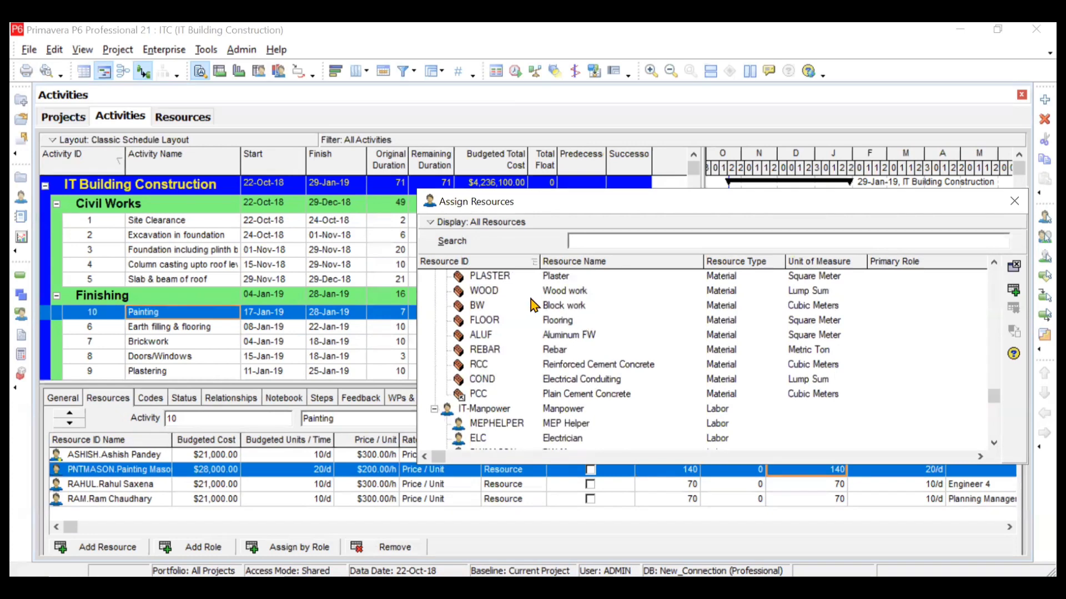
{"action": "scroll", "coordinate": [532, 305], "scroll_direction": "up", "scroll_amount": 2}
{"action": "left_click", "coordinate": [515, 365]}
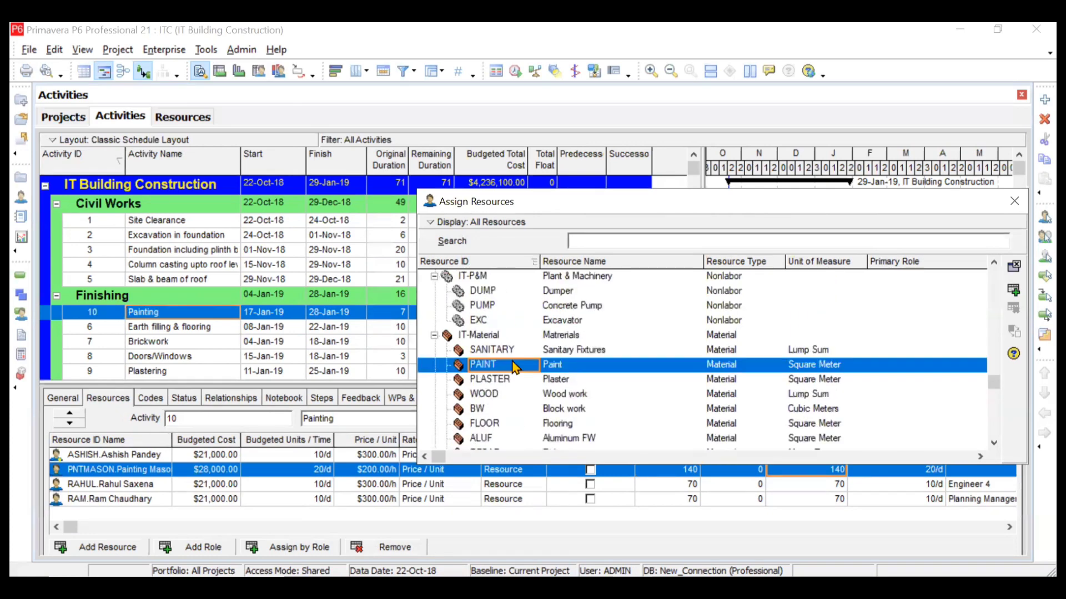
{"action": "left_click", "coordinate": [1013, 289]}
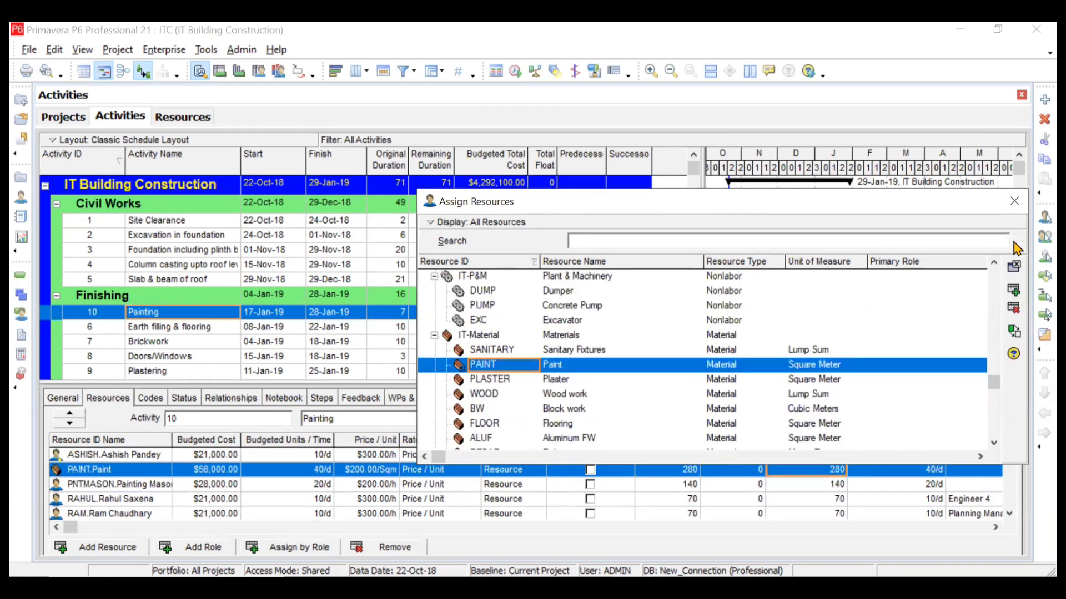
{"action": "left_click", "coordinate": [1014, 201]}
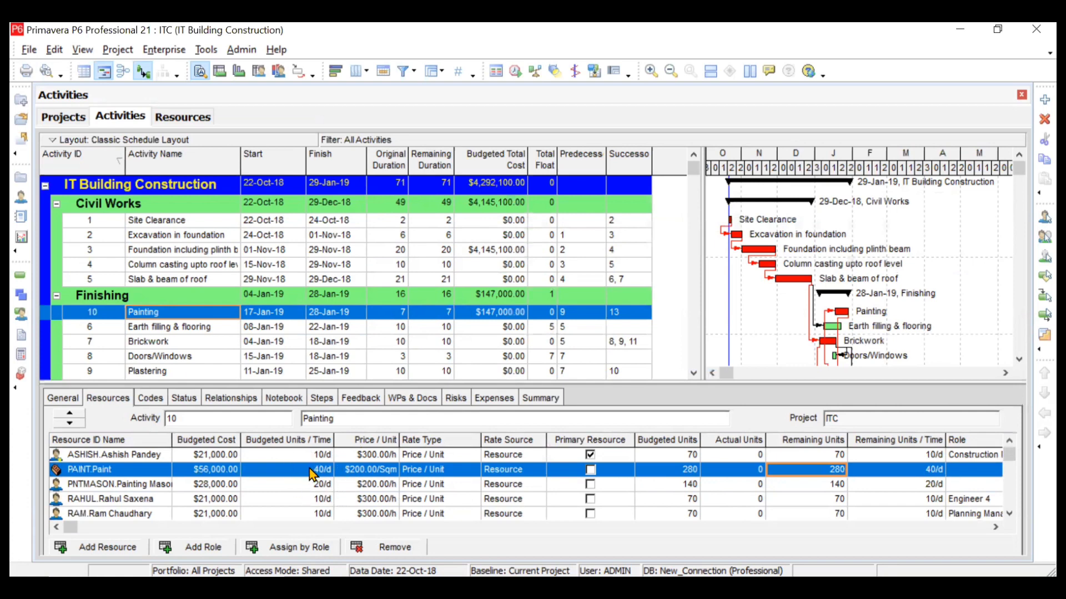
Step: Look up the Paint material's default units per time in the resource list and return to the activities
{"action": "left_click", "coordinate": [189, 122]}
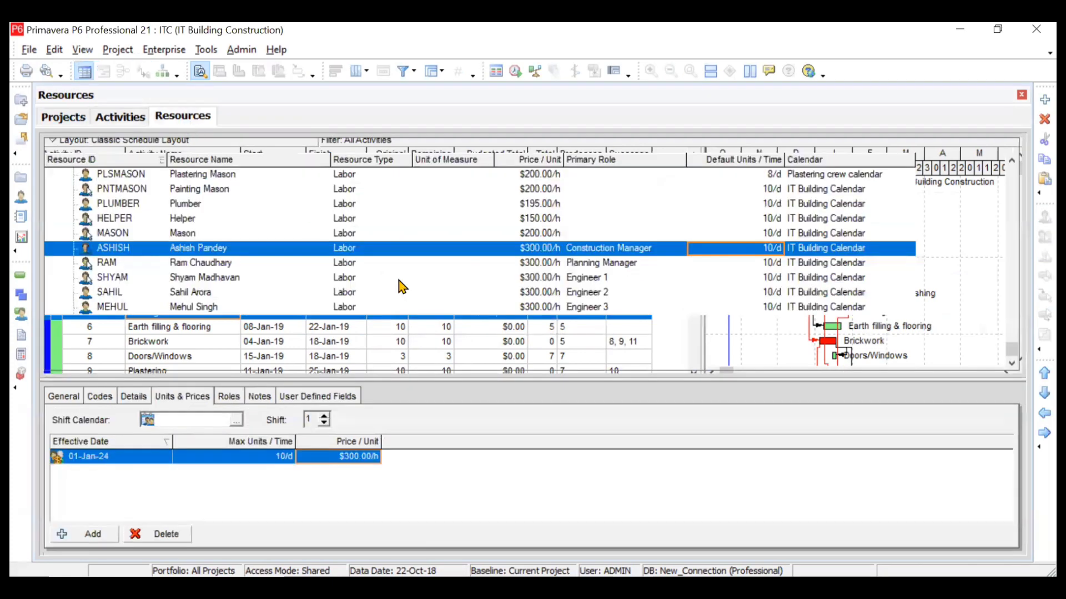
{"action": "scroll", "coordinate": [398, 281], "scroll_direction": "up", "scroll_amount": 6}
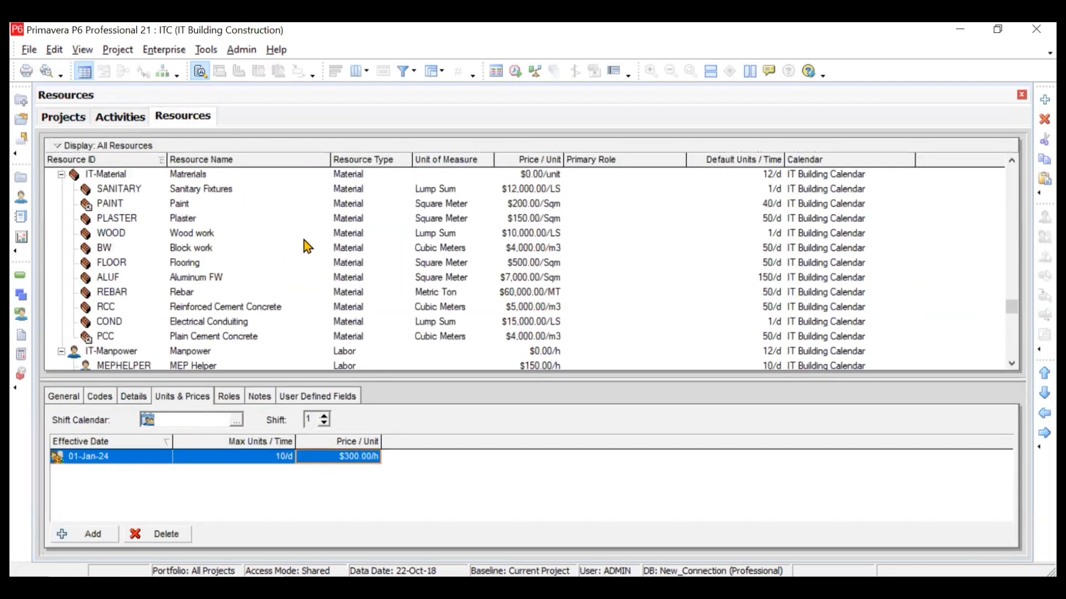
{"action": "left_click", "coordinate": [758, 205]}
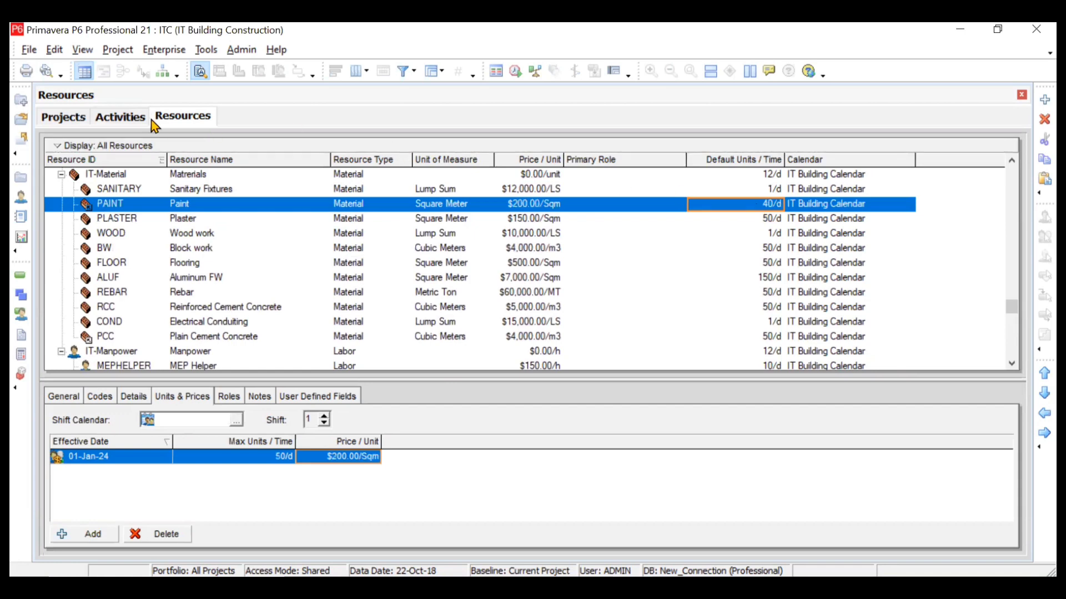
{"action": "left_click", "coordinate": [121, 116]}
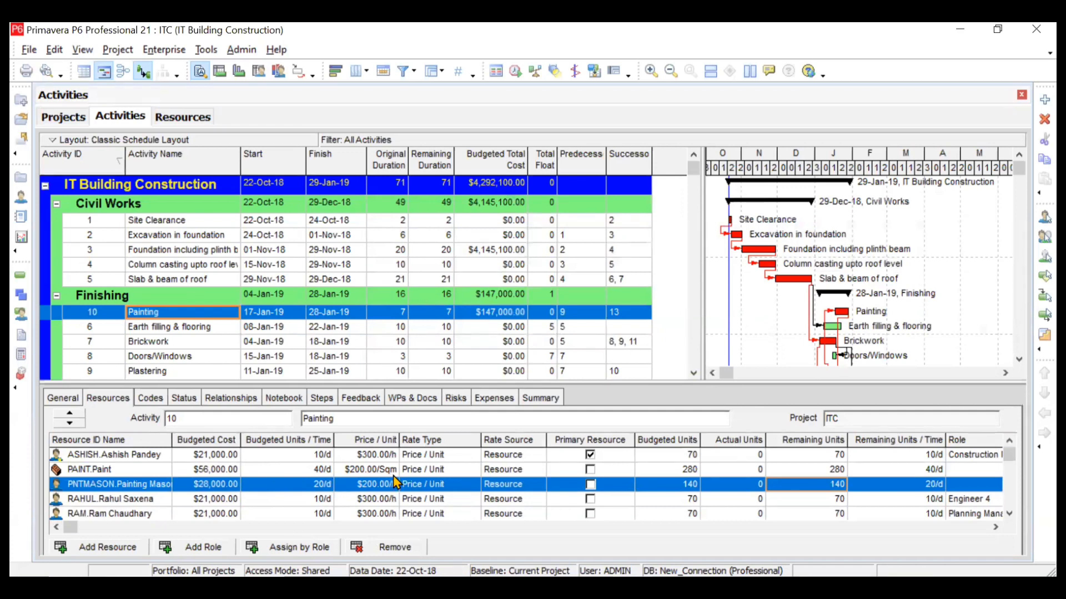
Step: View the Painting activity's expenses and check the budgeted total cost of the IT Building Construction project
{"action": "left_click", "coordinate": [494, 399]}
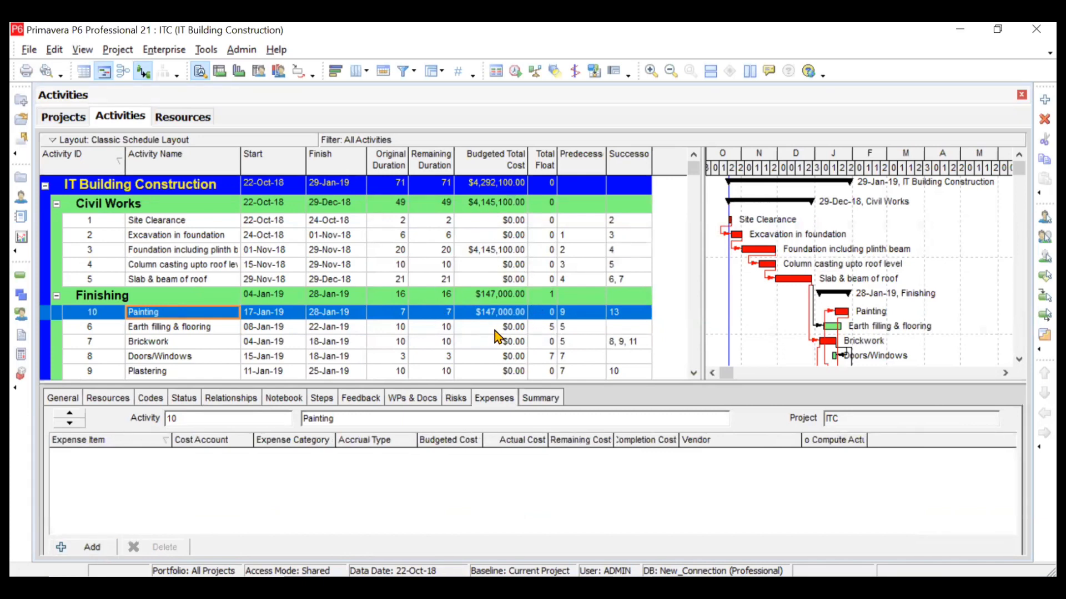
{"action": "scroll", "coordinate": [495, 329], "scroll_direction": "down", "scroll_amount": 2}
{"action": "scroll", "coordinate": [494, 329], "scroll_direction": "up", "scroll_amount": 2}
{"action": "left_click", "coordinate": [521, 186]}
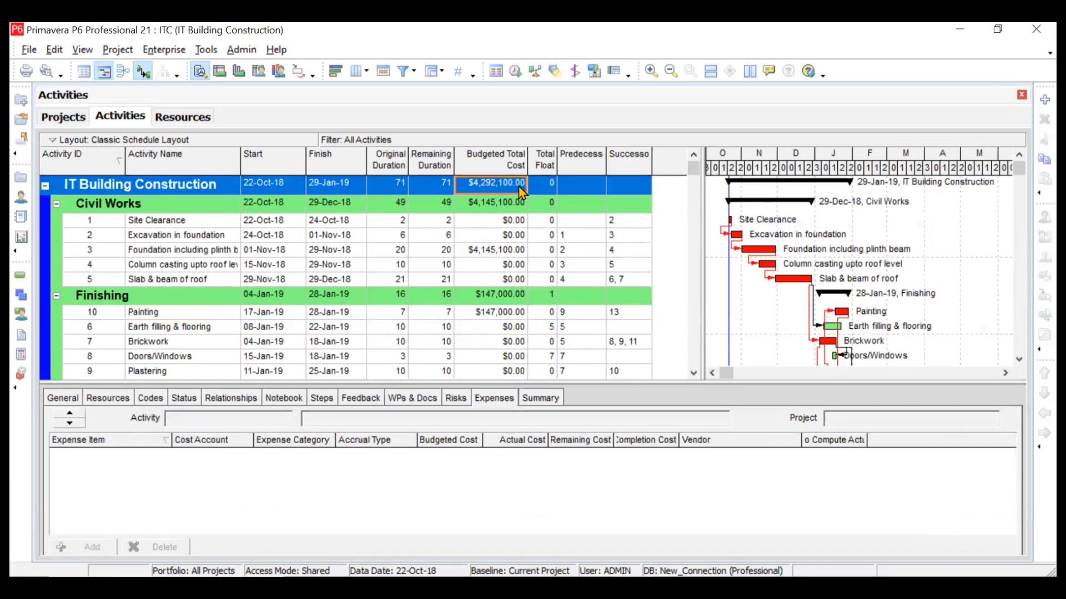